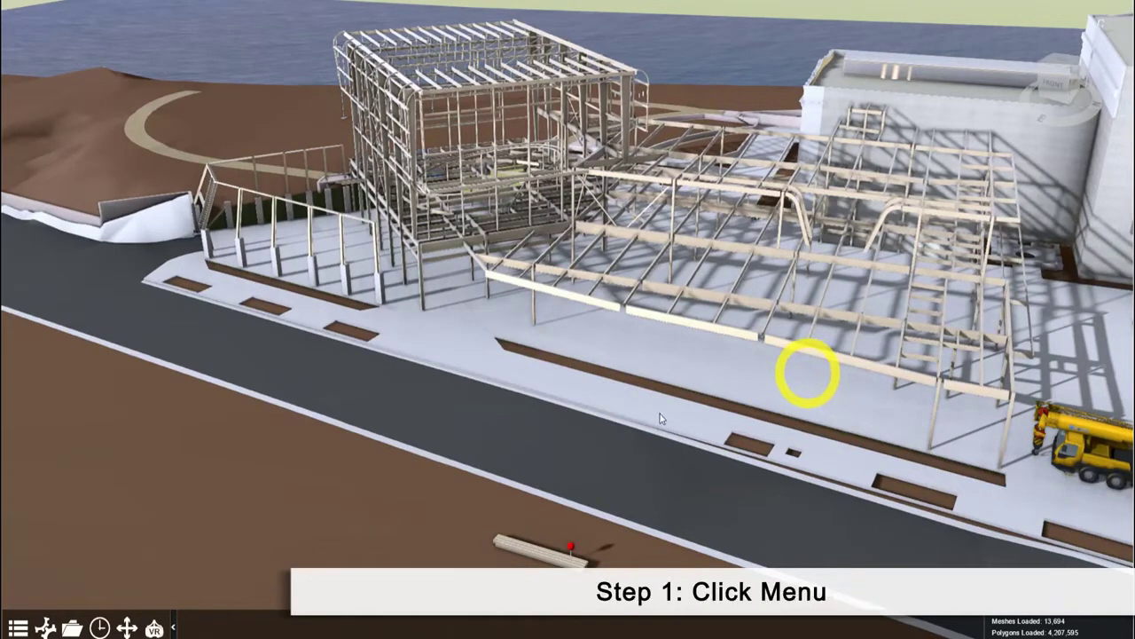
Place a Content Library tower crane beside the road, rotated with its jib toward the building.
{"action": "left_click", "coordinate": [17, 627]}
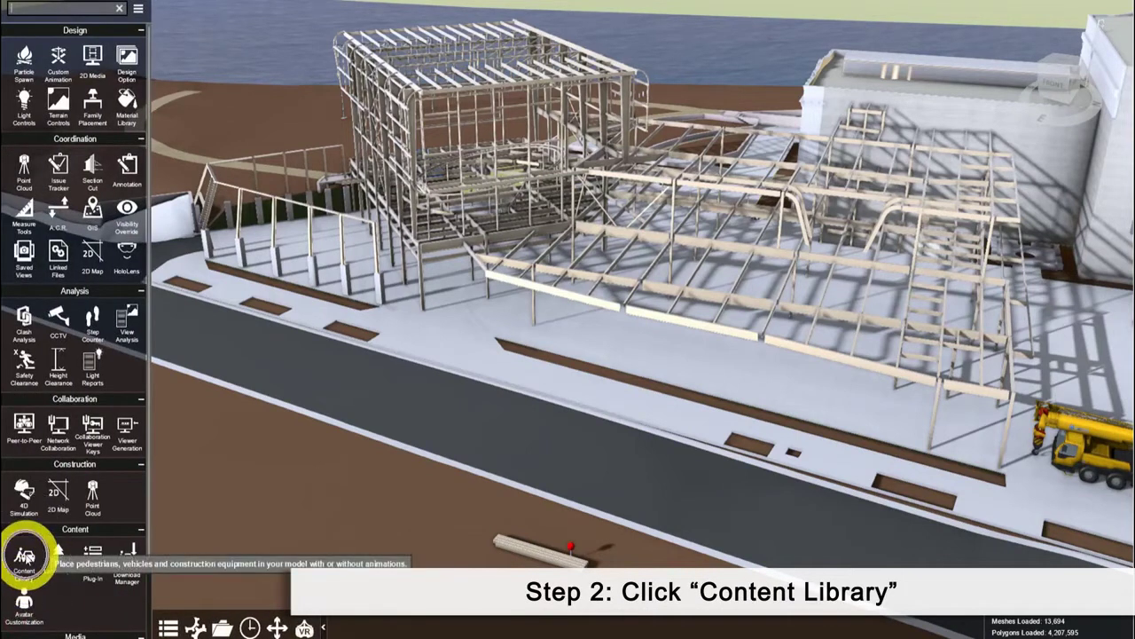
{"action": "left_click", "coordinate": [24, 557]}
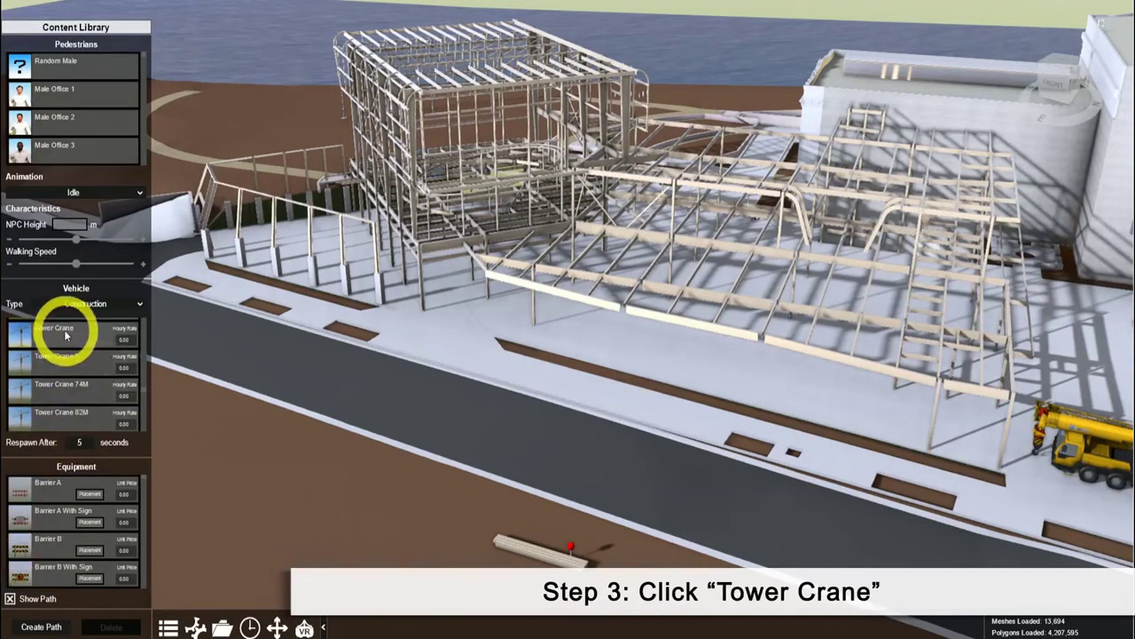
{"action": "left_click", "coordinate": [58, 332]}
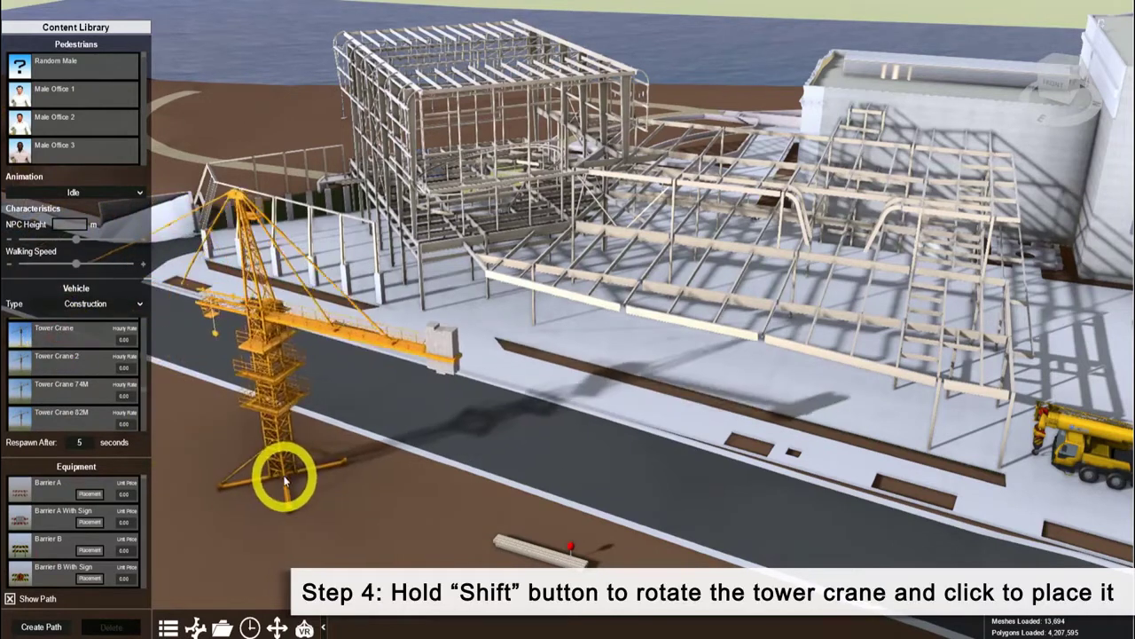
{"action": "key", "text": "shift"}
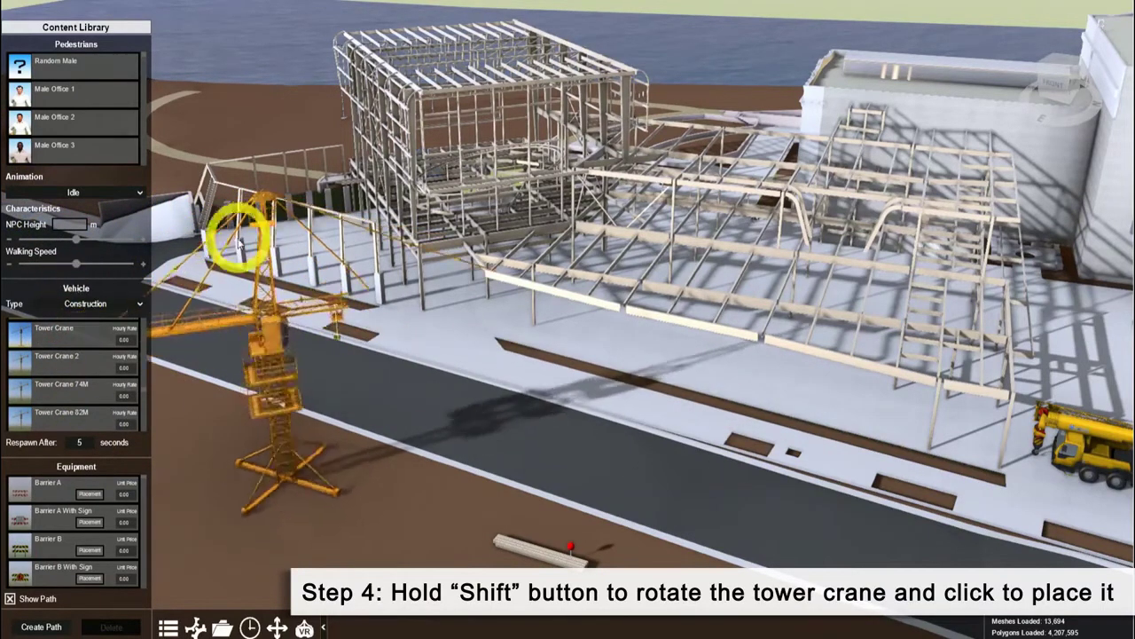
{"action": "left_click", "coordinate": [157, 271]}
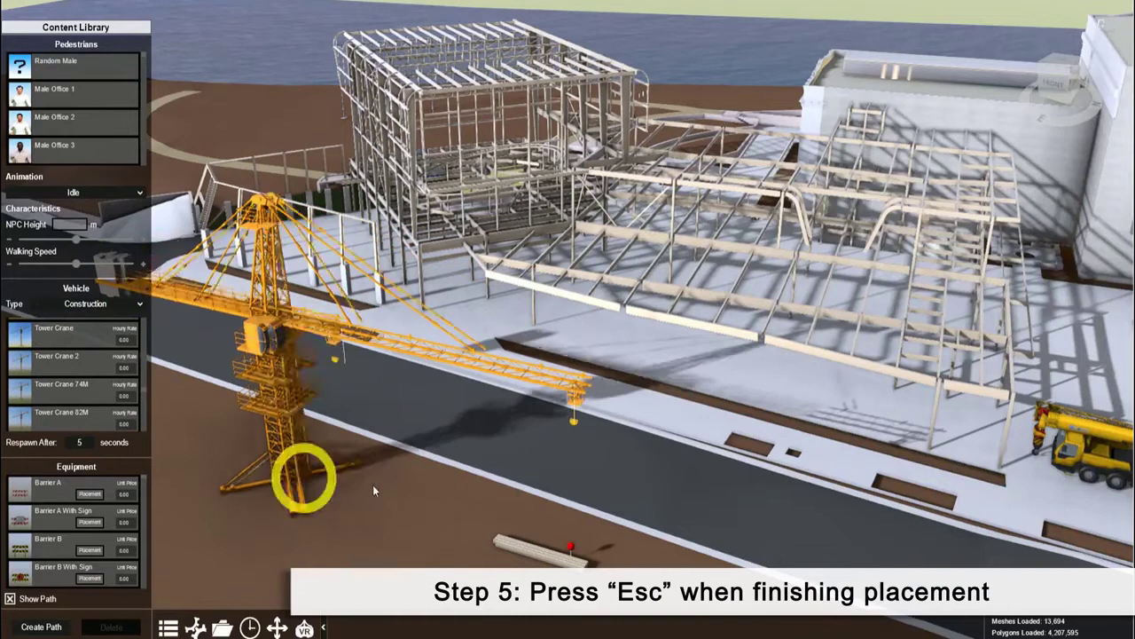
{"action": "key", "text": "Escape"}
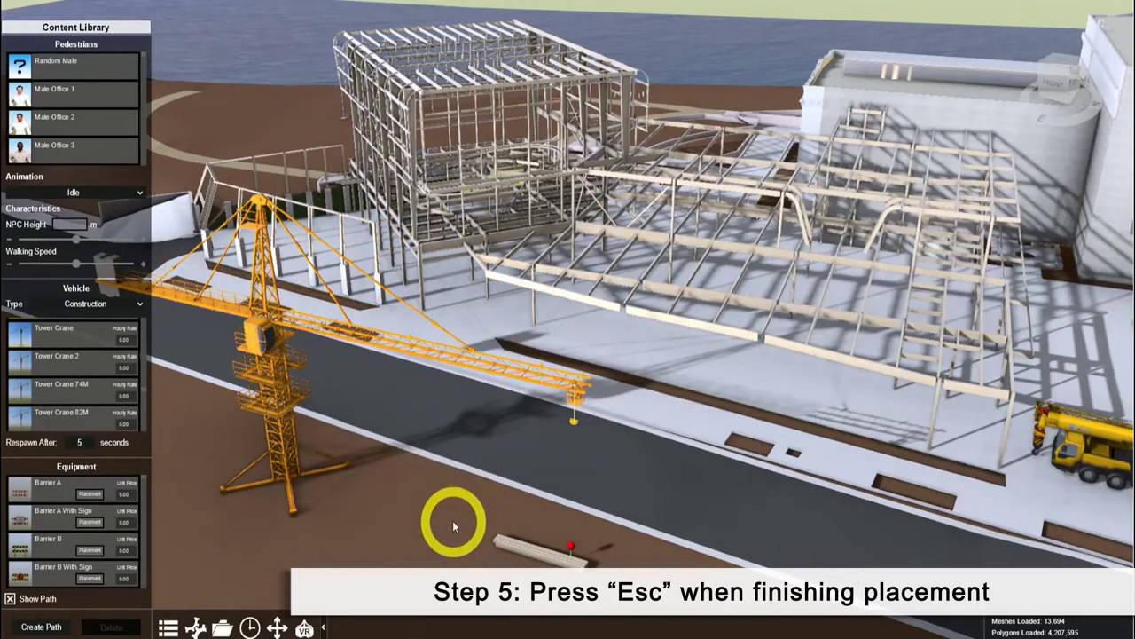
Raise the tower crane by adding 4 segments to its mast.
{"action": "left_click", "coordinate": [285, 433]}
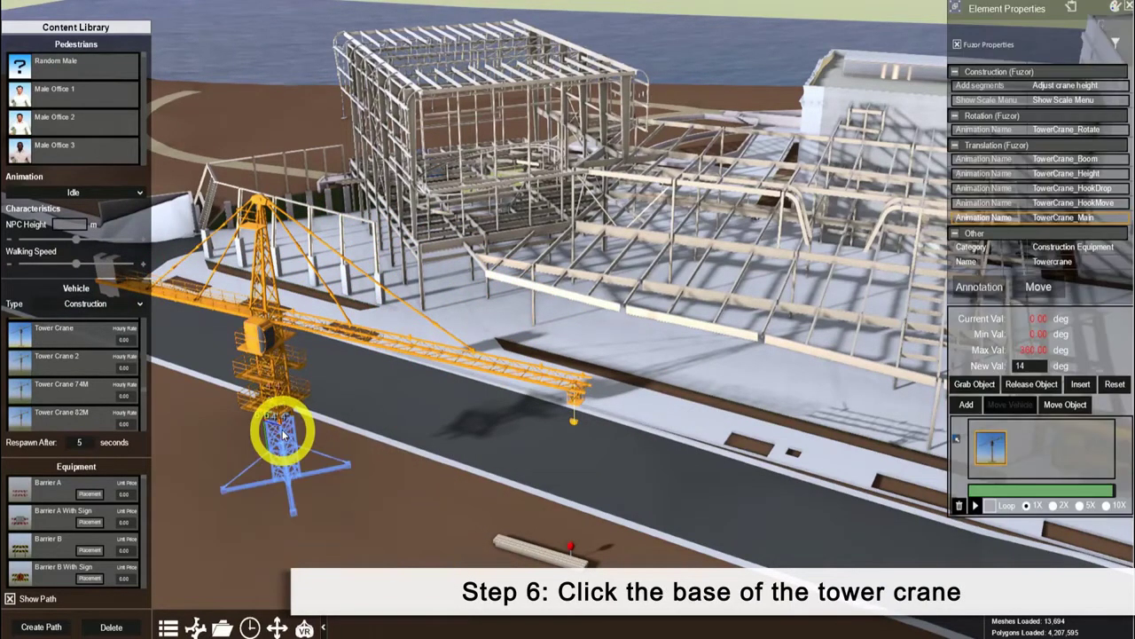
{"action": "left_click", "coordinate": [1050, 90]}
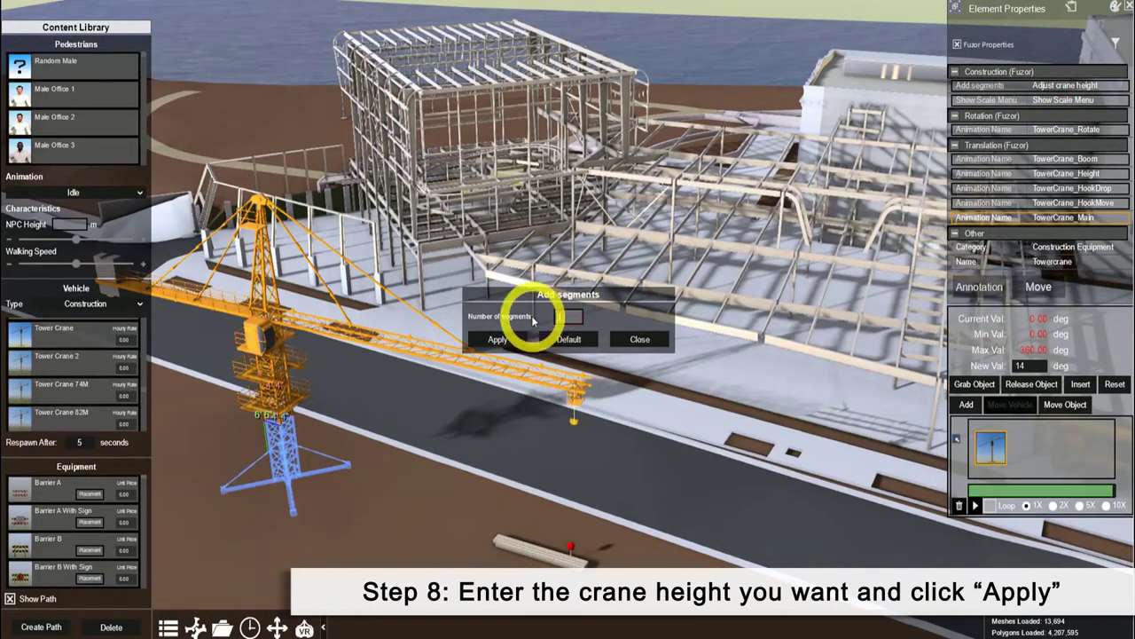
{"action": "type", "text": "4"}
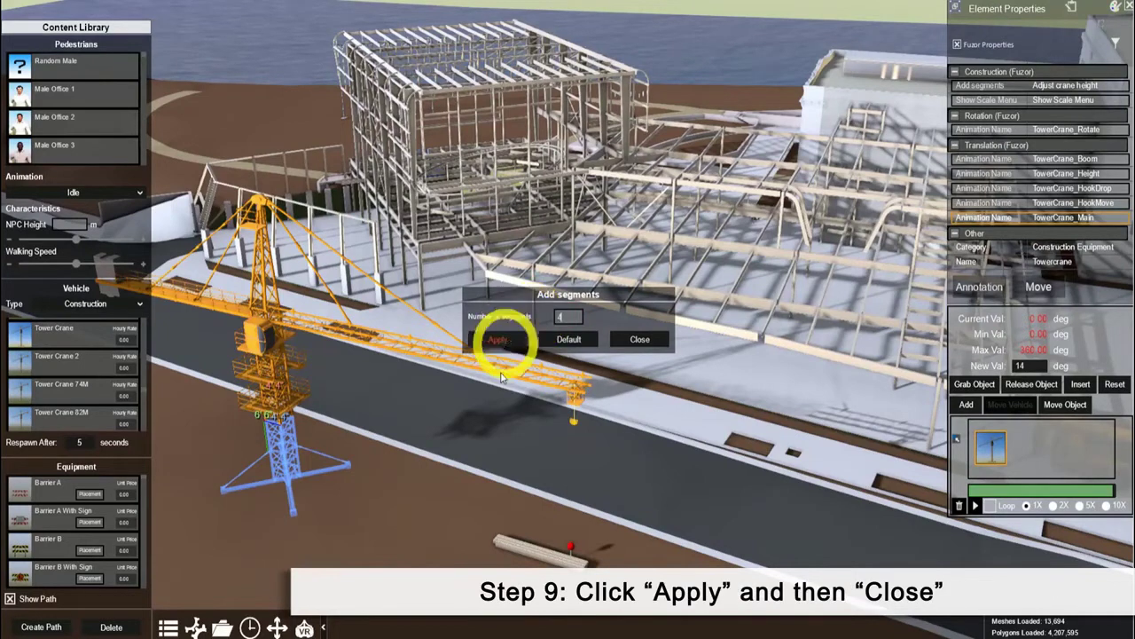
{"action": "left_click", "coordinate": [499, 342]}
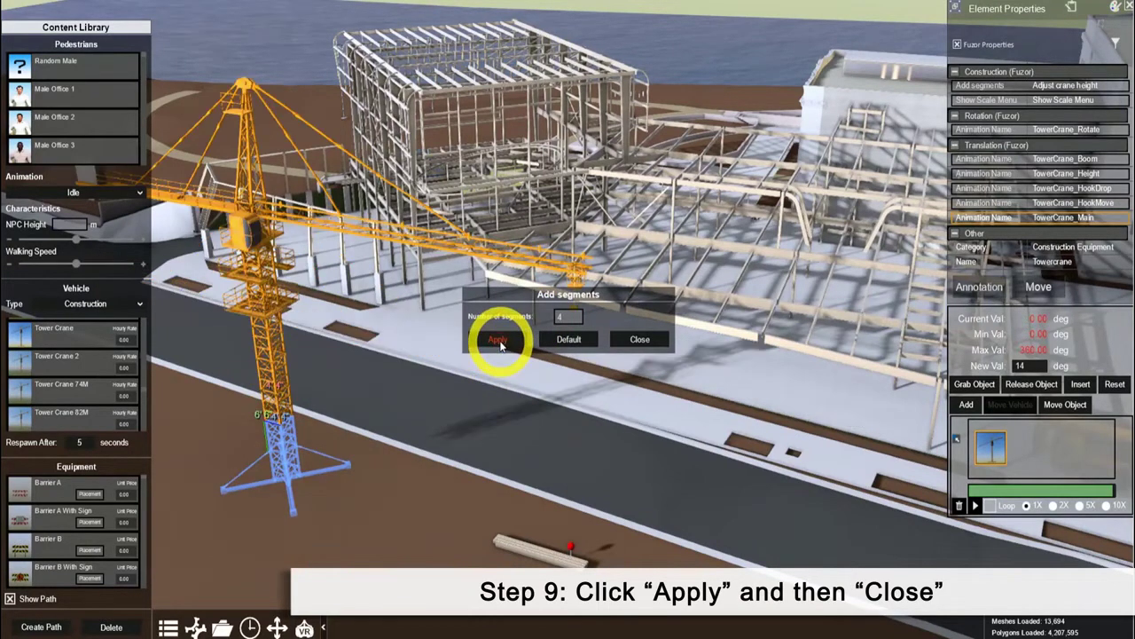
{"action": "left_click", "coordinate": [640, 339]}
{"action": "left_click", "coordinate": [319, 226]}
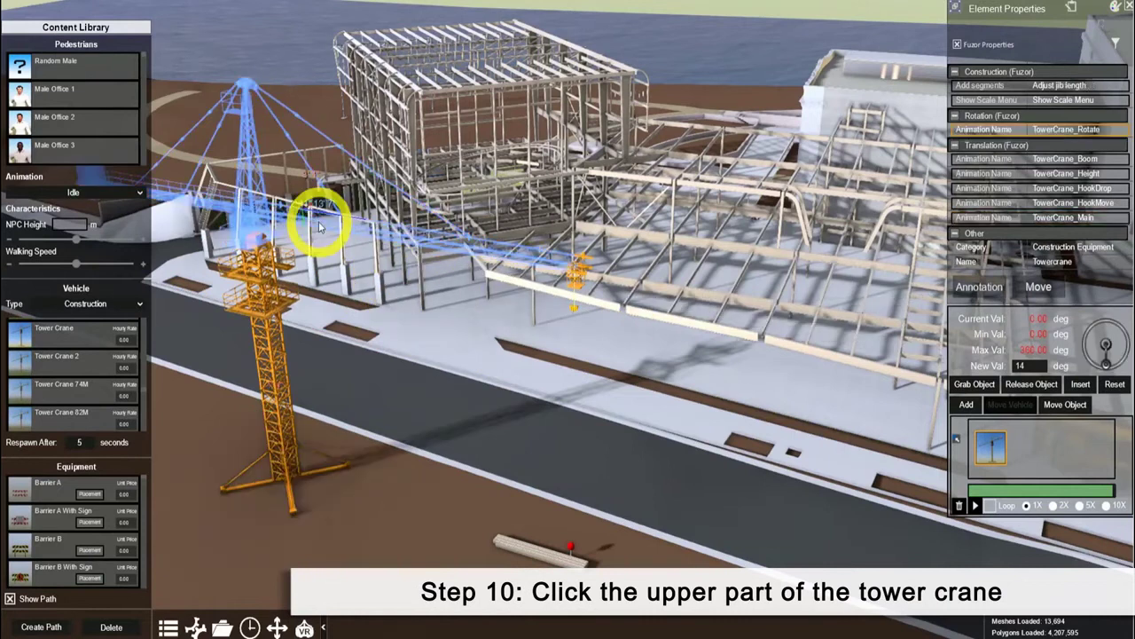
Set the crane's jib length to 7 segments.
{"action": "left_click", "coordinate": [1068, 88]}
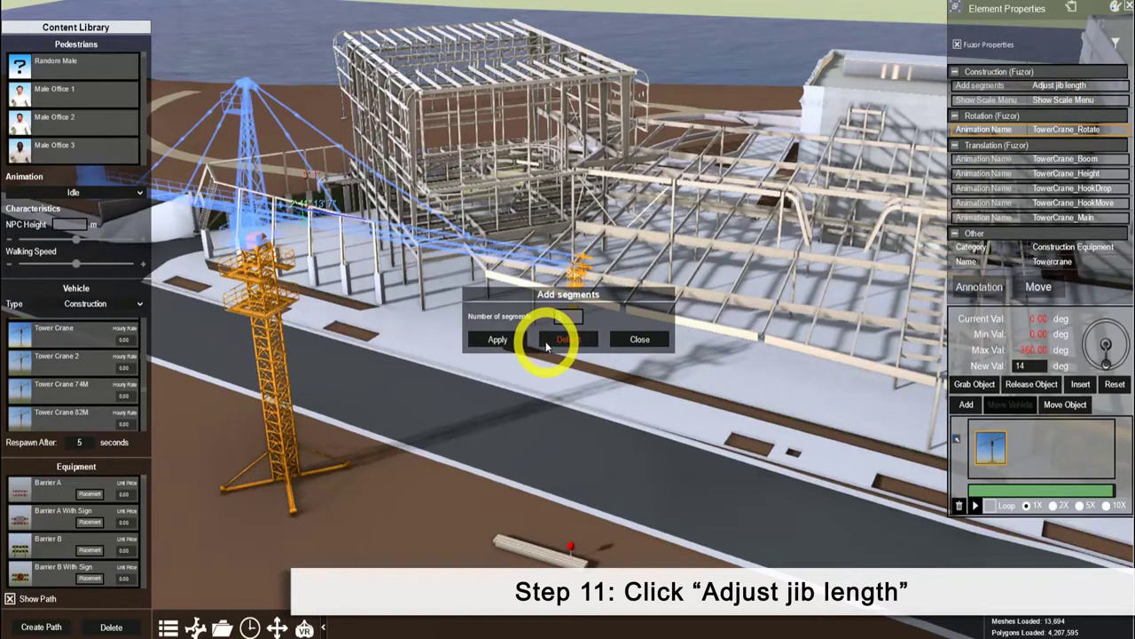
{"action": "left_click", "coordinate": [564, 316]}
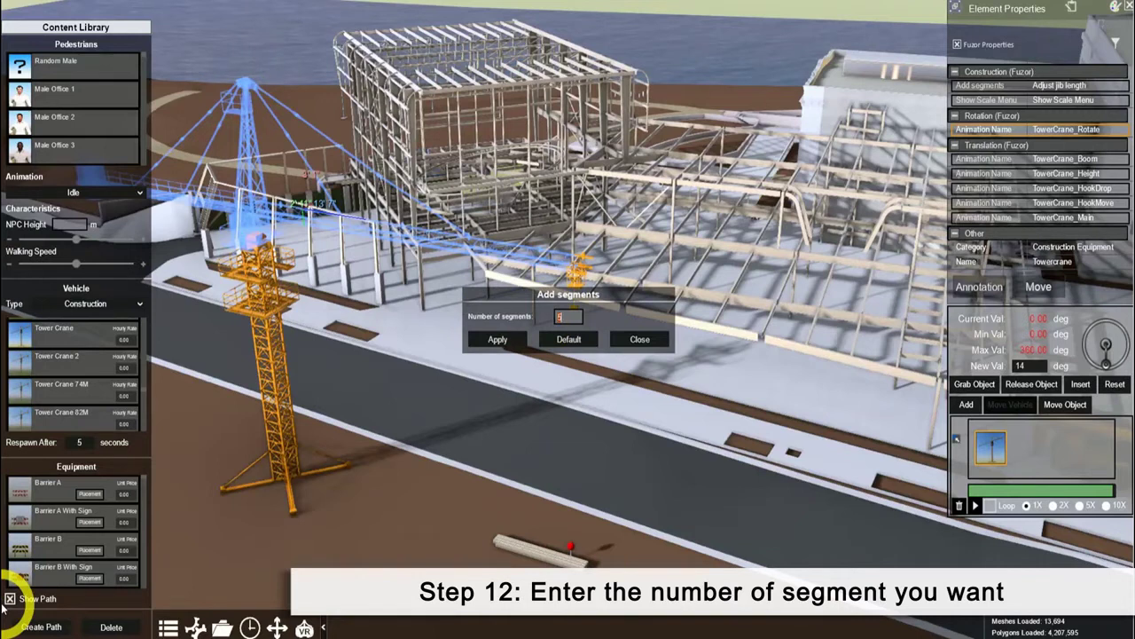
{"action": "type", "text": "7"}
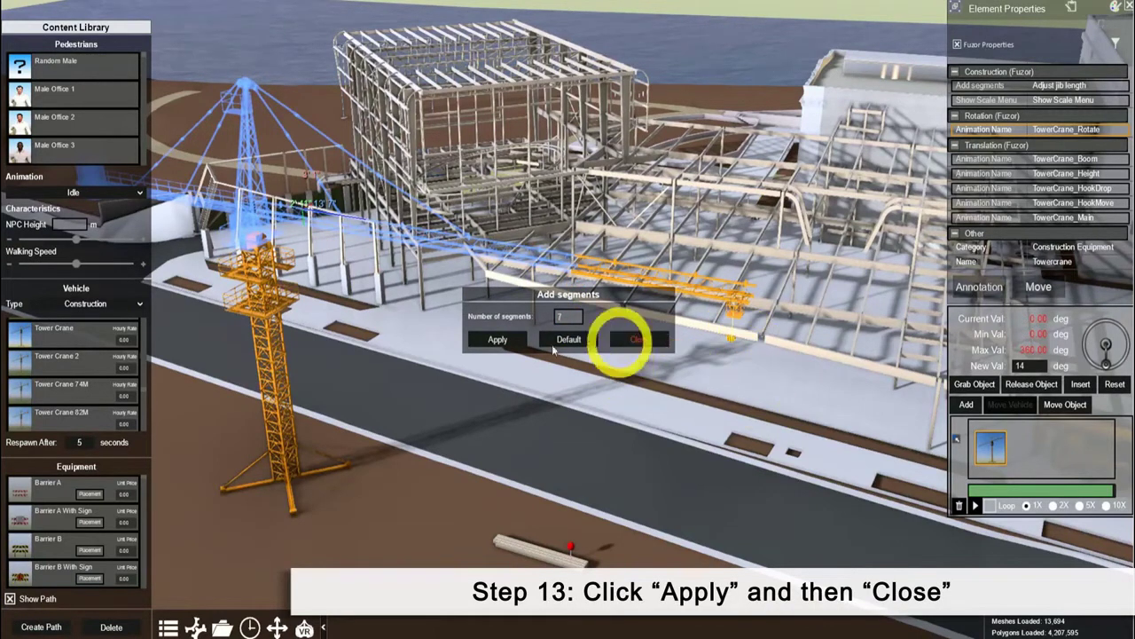
{"action": "left_click", "coordinate": [491, 347]}
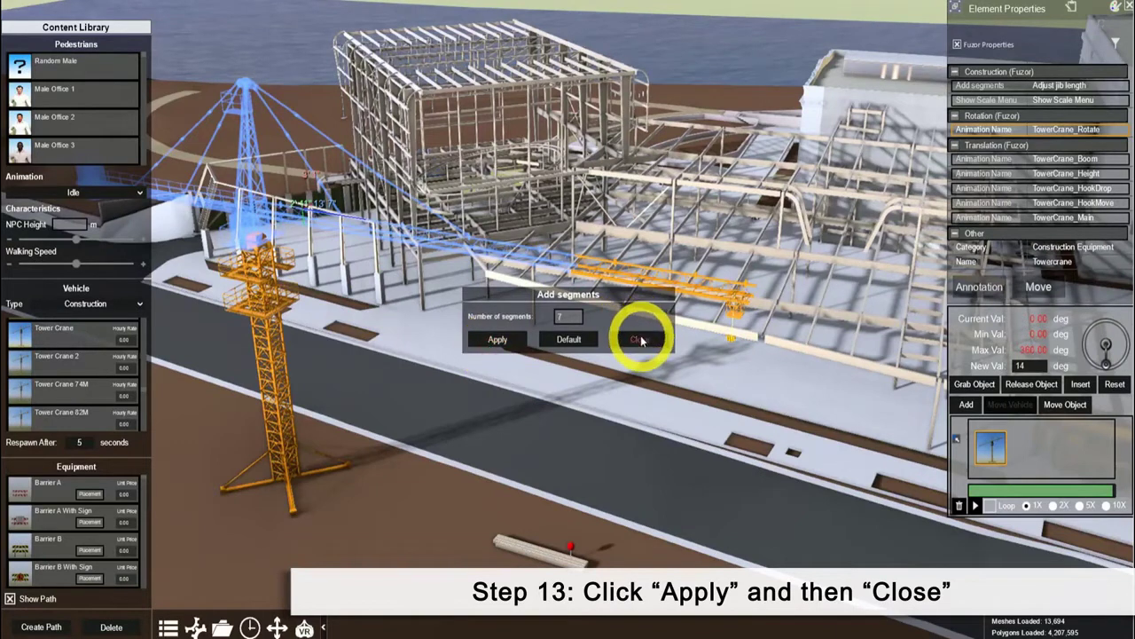
{"action": "left_click", "coordinate": [639, 338]}
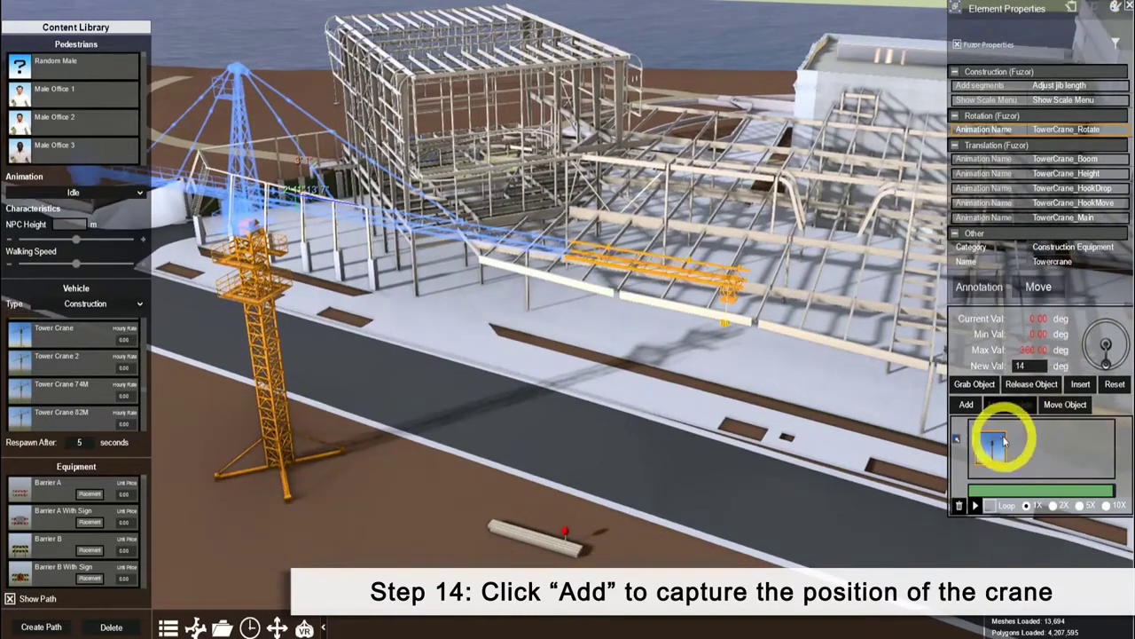
Slide the hook to 8.22 m along the jib and add that pose as an animation state.
{"action": "left_click", "coordinate": [967, 405]}
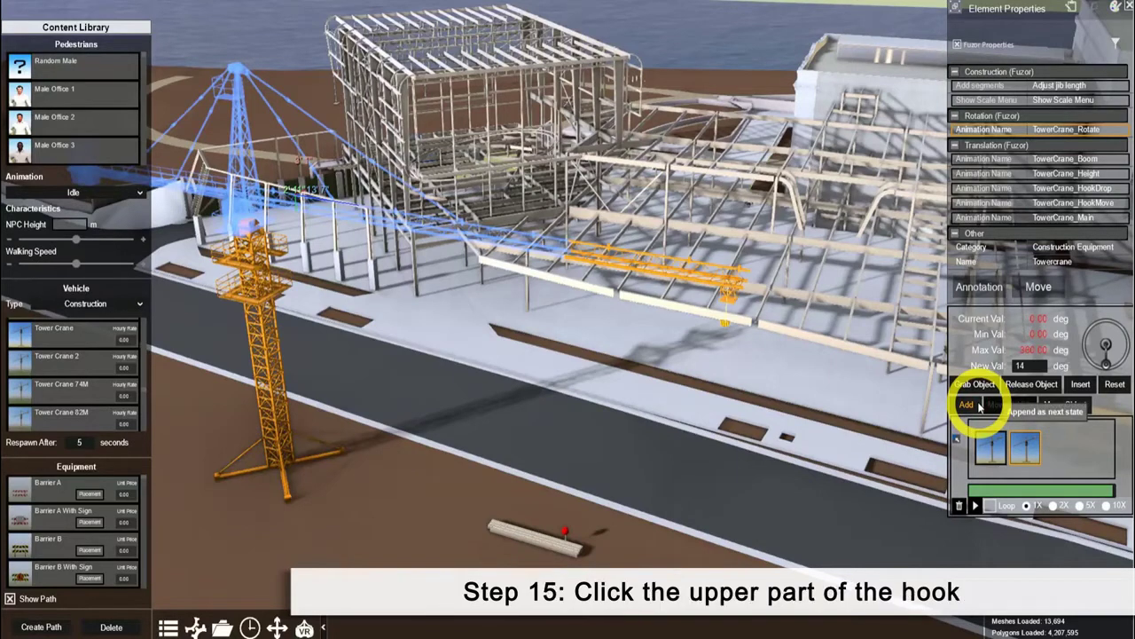
{"action": "left_click", "coordinate": [729, 292]}
{"action": "left_click", "coordinate": [729, 293]}
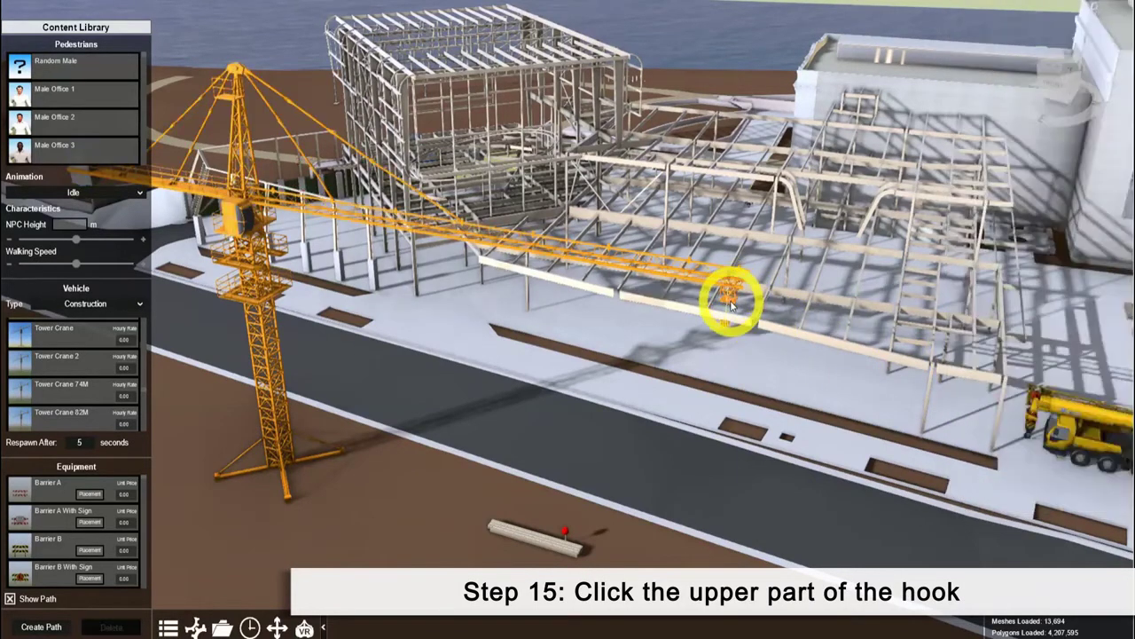
{"action": "left_click_drag", "start_coordinate": [1083, 355], "coordinate": [1098, 354]}
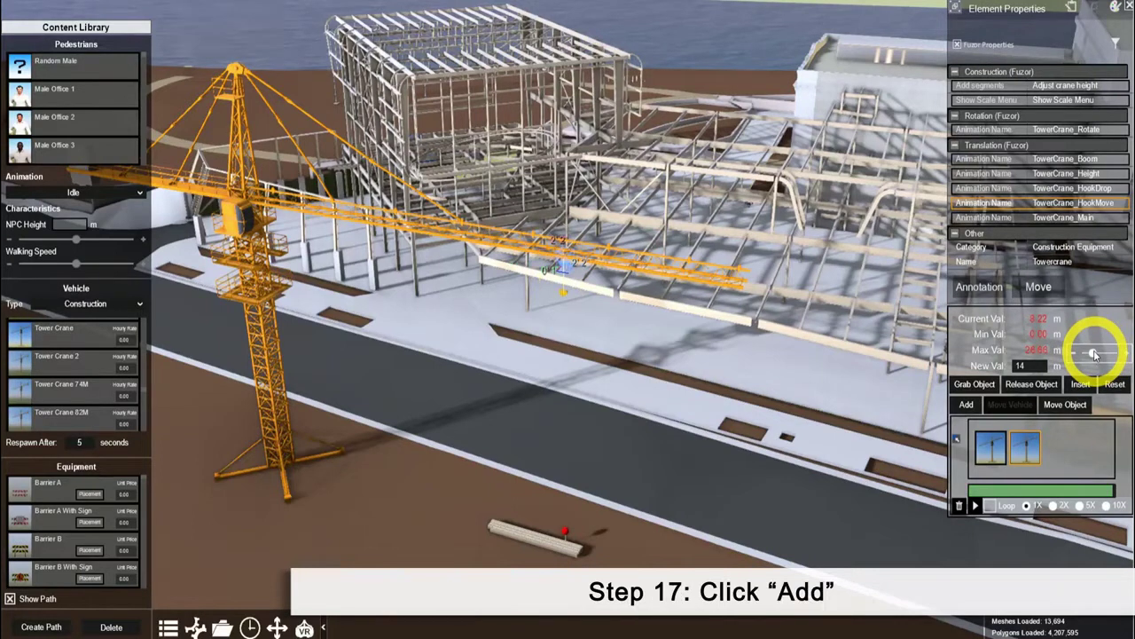
{"action": "left_click", "coordinate": [974, 405]}
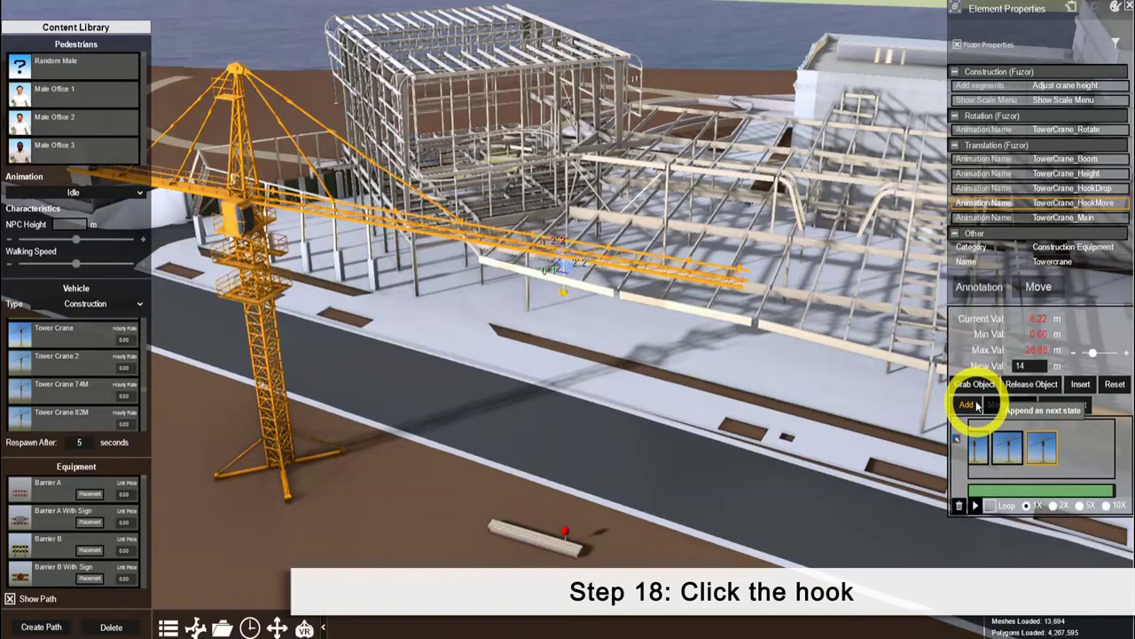
Lower the crane hook and line it up over the column lying on the ground.
{"action": "left_click", "coordinate": [564, 294]}
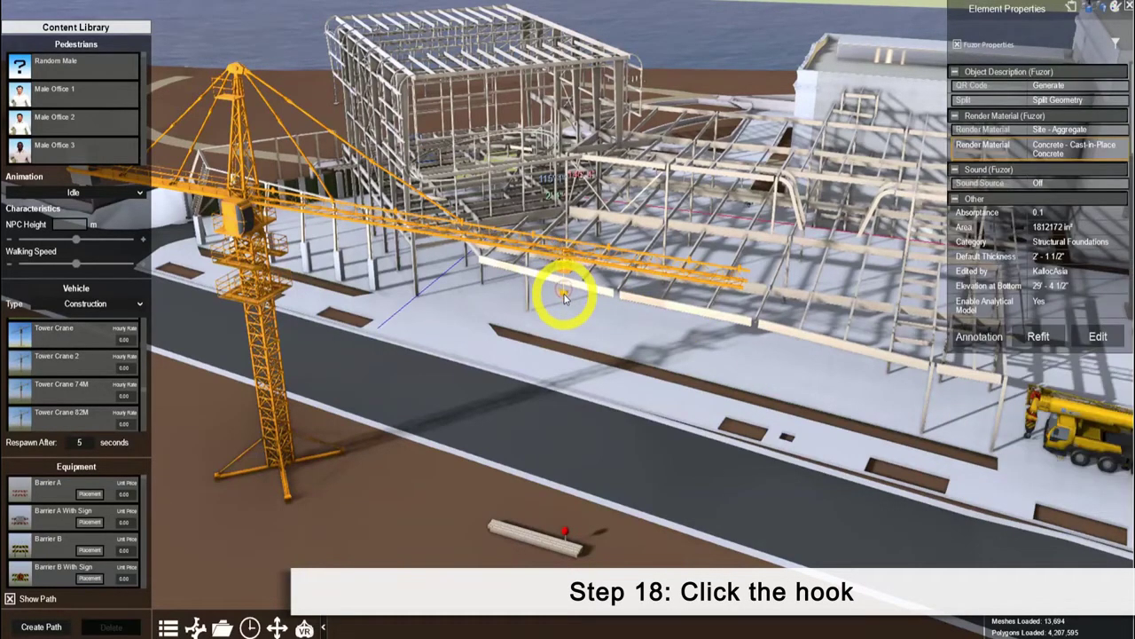
{"action": "left_click", "coordinate": [565, 295]}
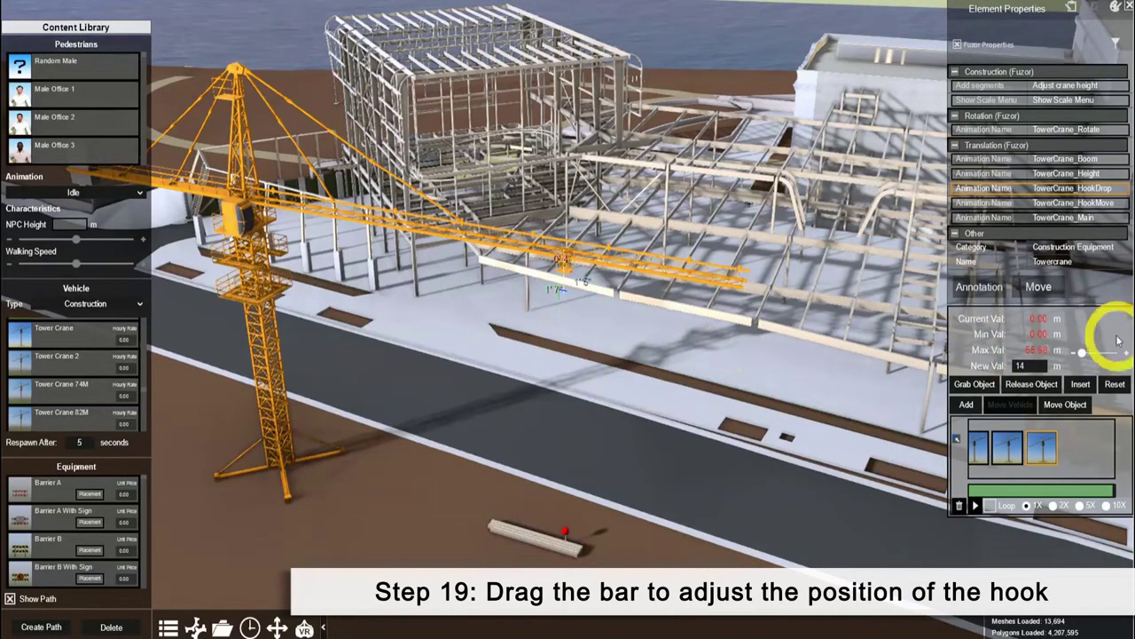
{"action": "left_click_drag", "start_coordinate": [1082, 352], "coordinate": [1097, 356]}
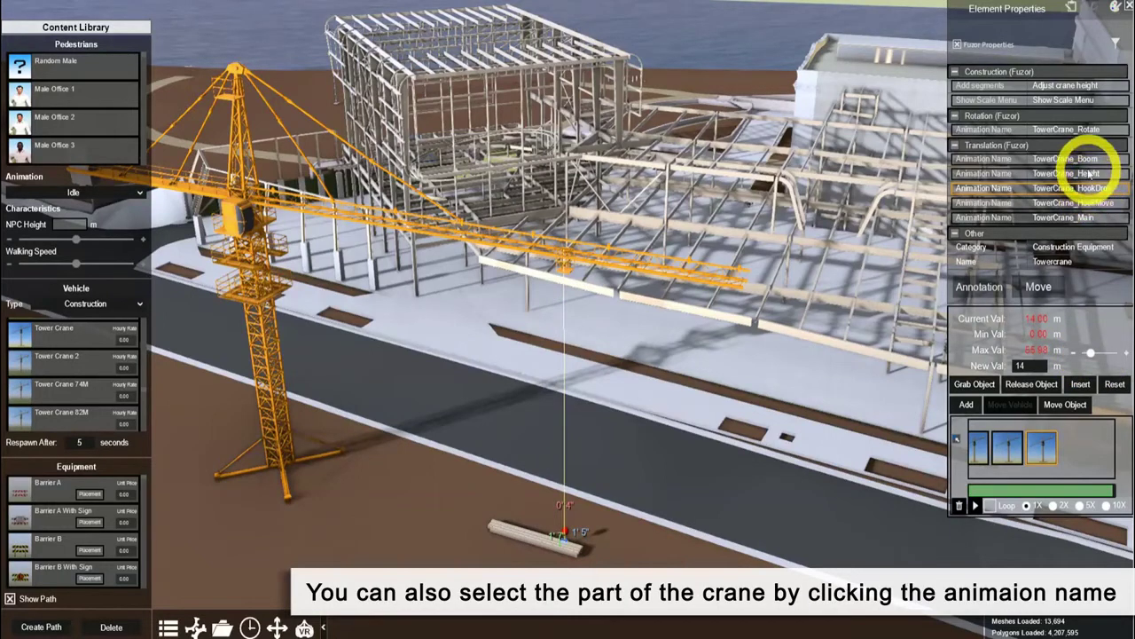
{"action": "left_click", "coordinate": [1067, 203]}
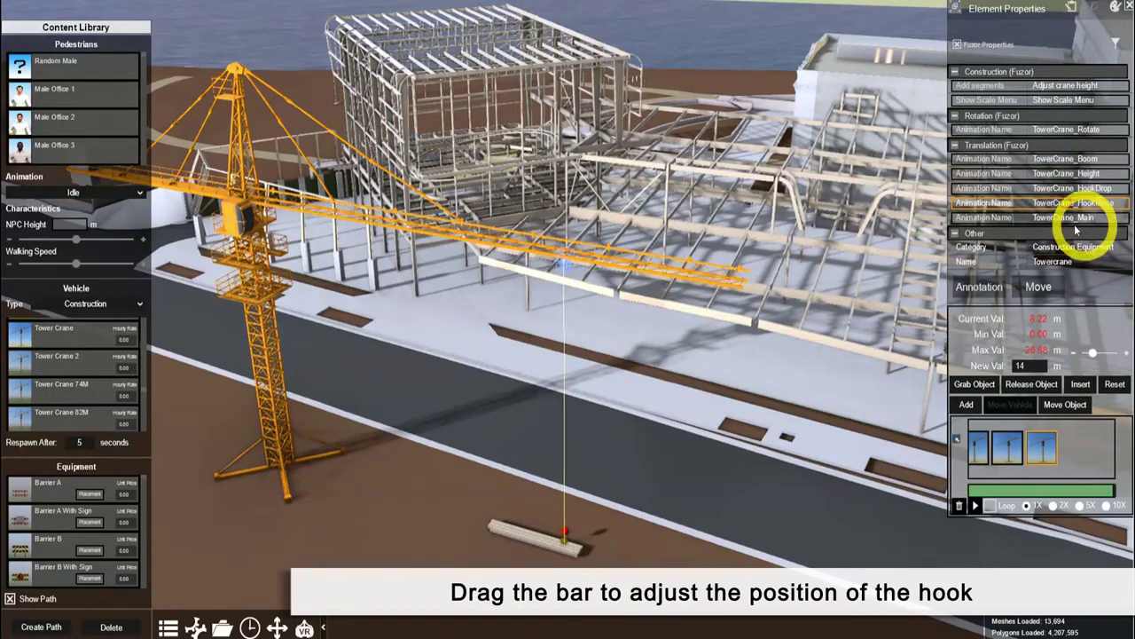
{"action": "left_click_drag", "start_coordinate": [1094, 353], "coordinate": [1101, 356]}
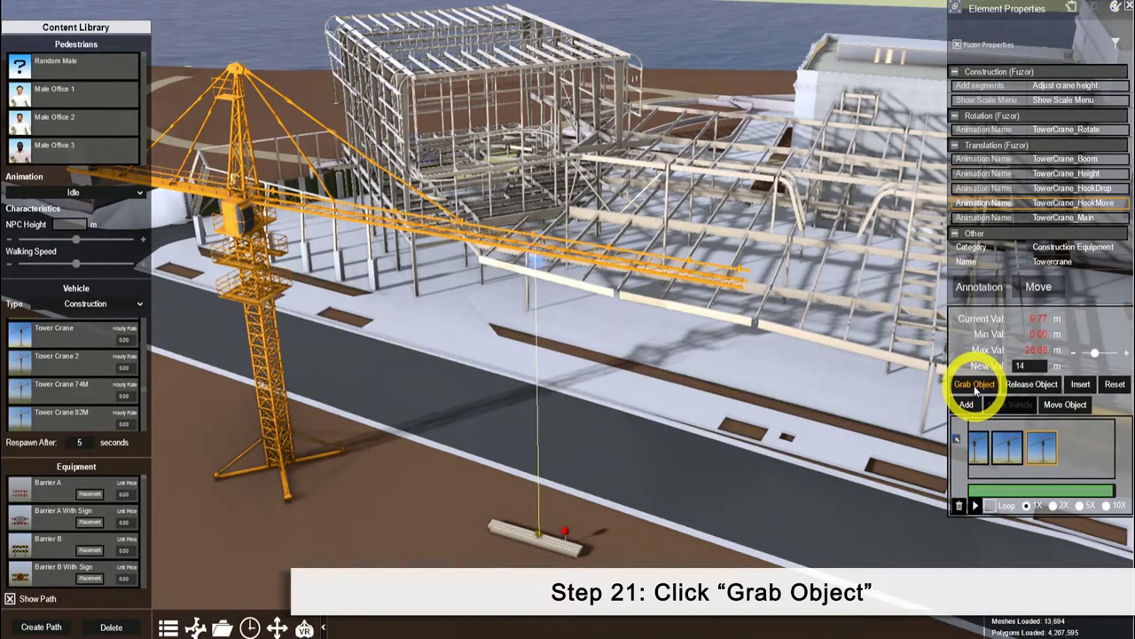
Attach the structural column on the ground to the crane hook.
{"action": "left_click", "coordinate": [975, 385]}
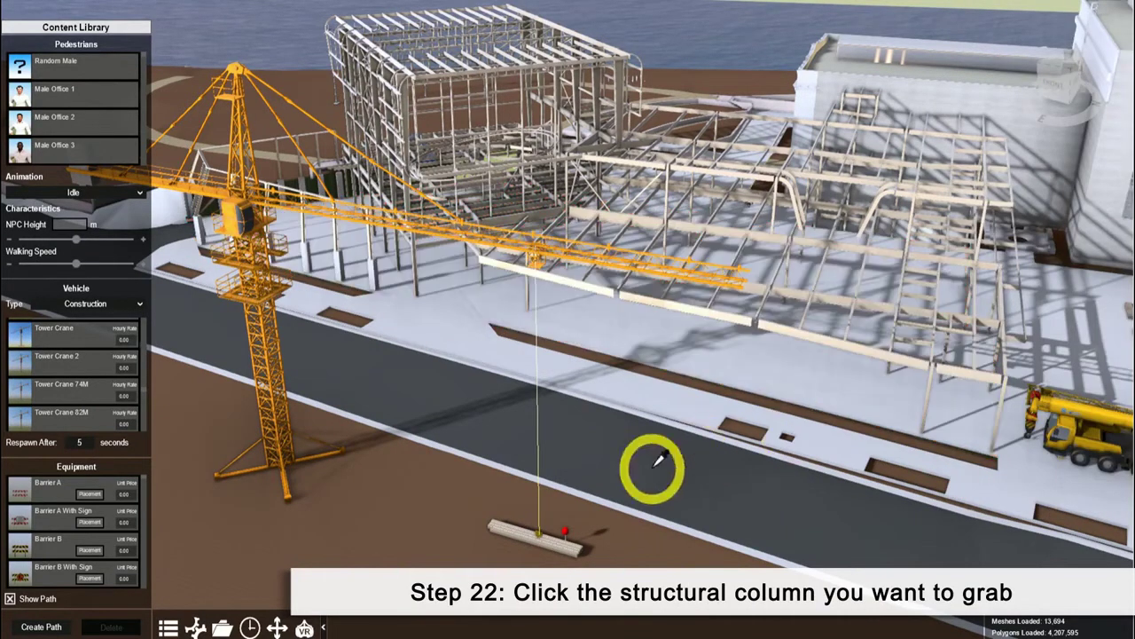
{"action": "left_click", "coordinate": [556, 532]}
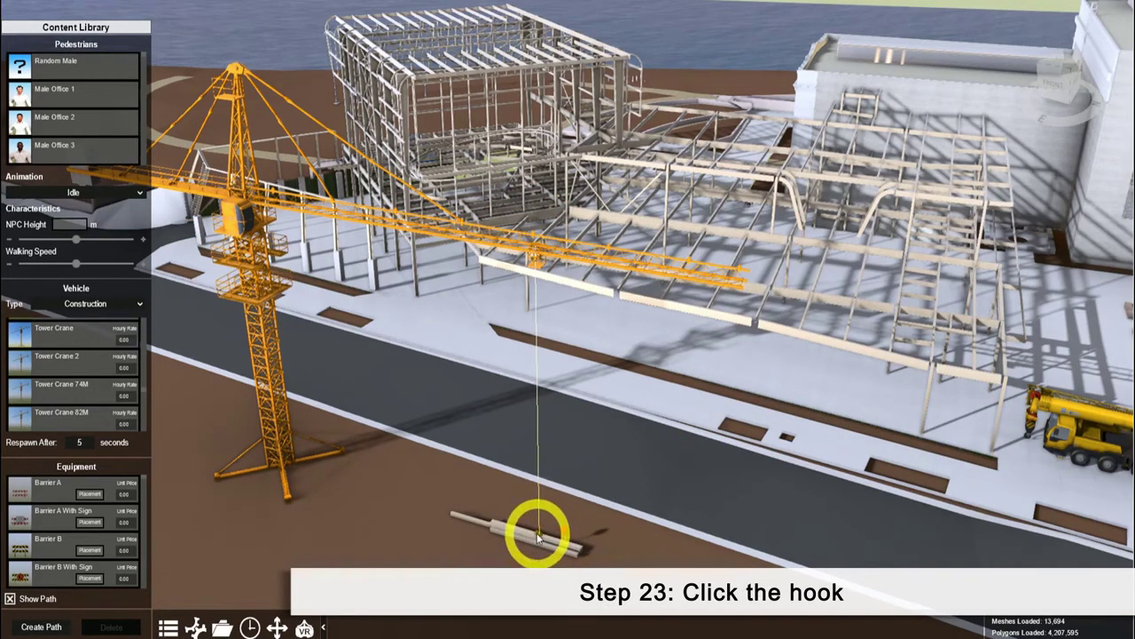
{"action": "left_click", "coordinate": [538, 536]}
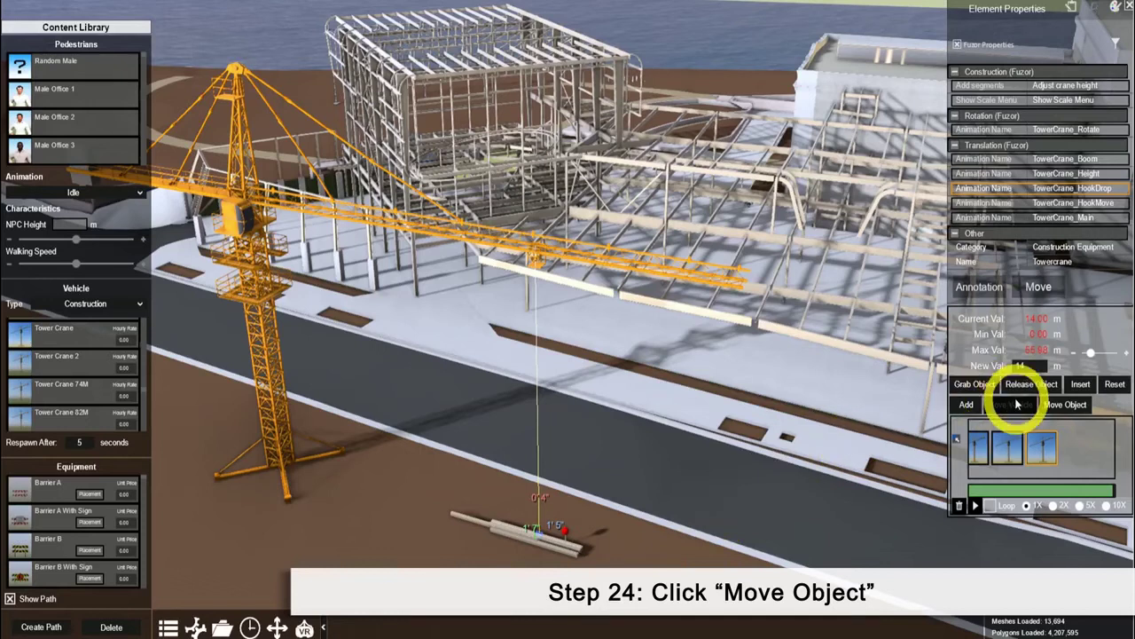
Rotate the hooked column 90 degrees about its X axis so it stands upright.
{"action": "left_click", "coordinate": [1062, 405]}
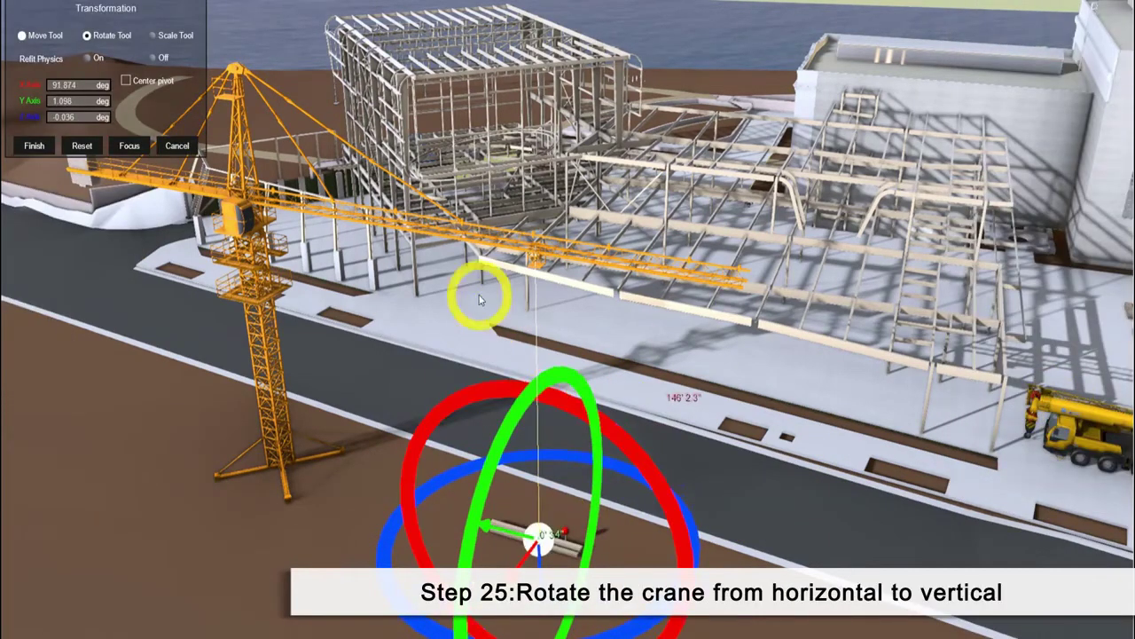
{"action": "left_click", "coordinate": [89, 85]}
{"action": "type", "text": "90"}
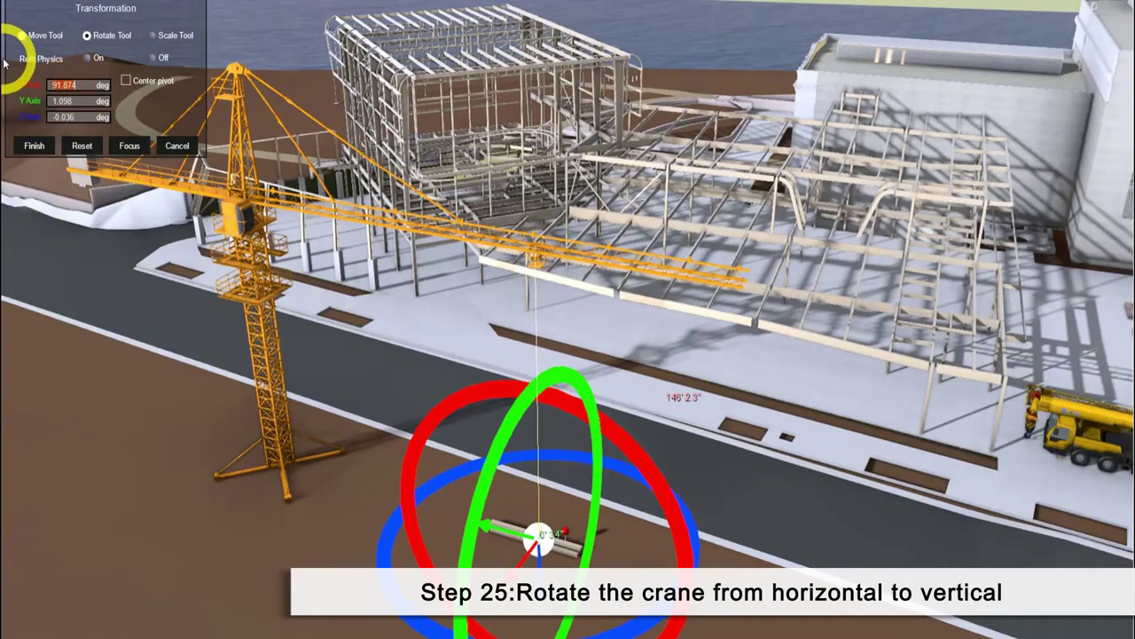
{"action": "left_click", "coordinate": [41, 148]}
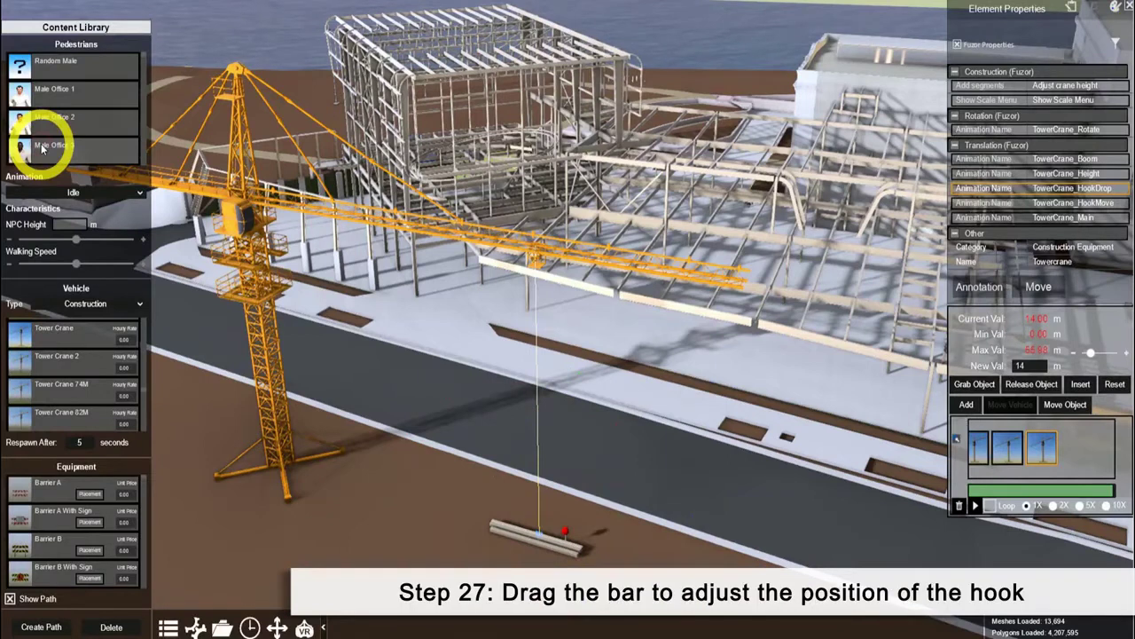
Lift the column, swing the jib to 82.42° toward the building and run the hook out, recording states.
{"action": "left_click_drag", "start_coordinate": [1090, 353], "coordinate": [1084, 352]}
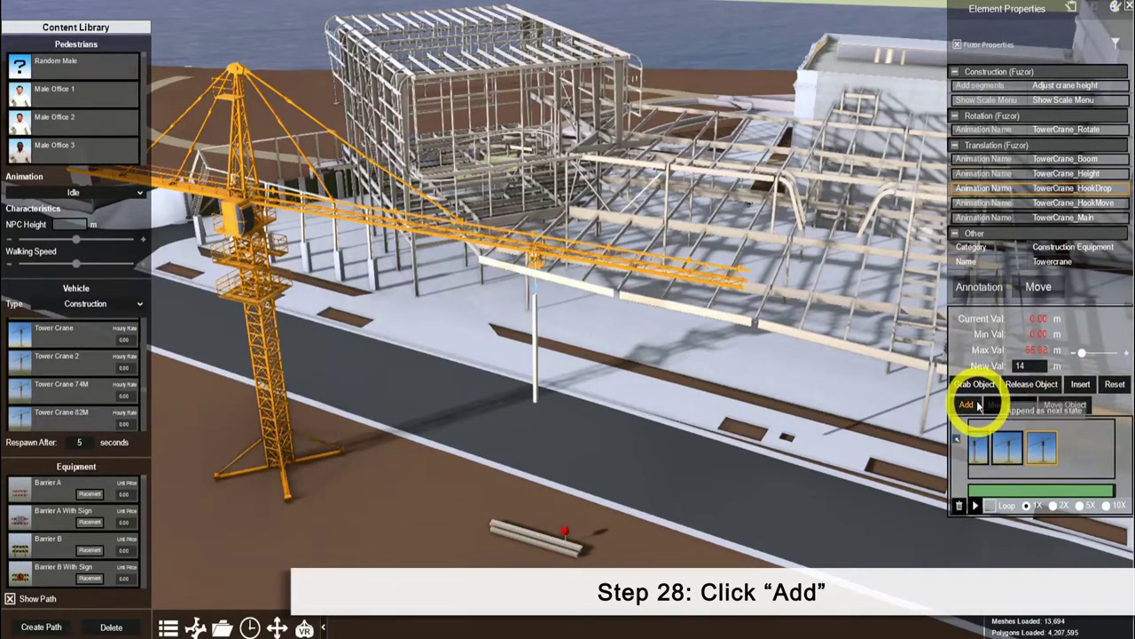
{"action": "left_click", "coordinate": [979, 406]}
{"action": "left_click", "coordinate": [386, 224]}
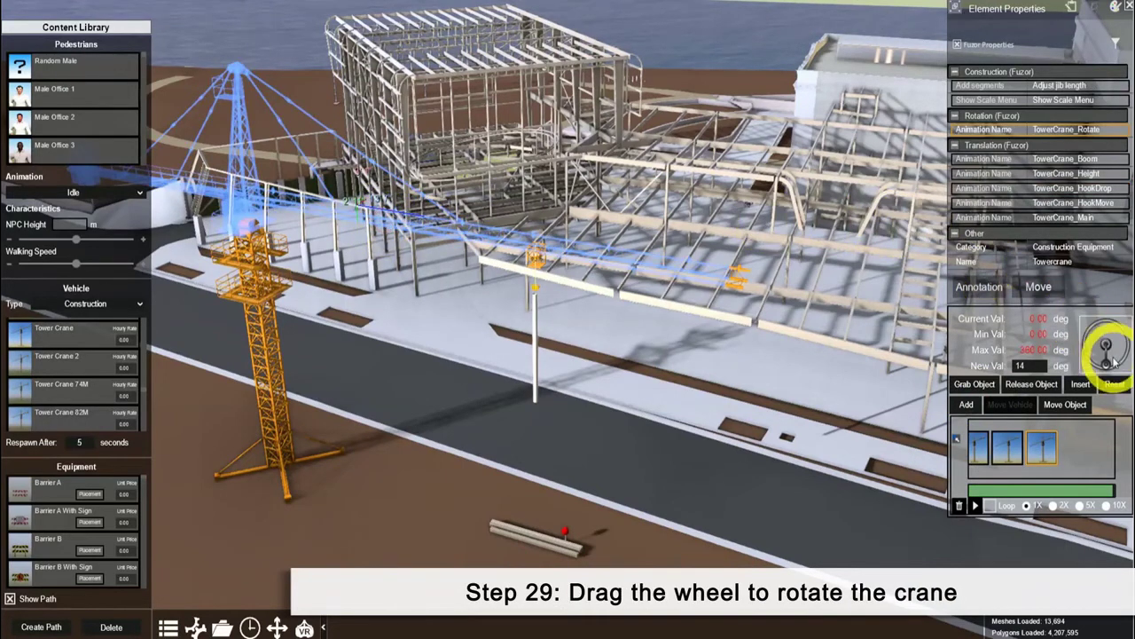
{"action": "left_click_drag", "start_coordinate": [1108, 364], "coordinate": [1093, 364]}
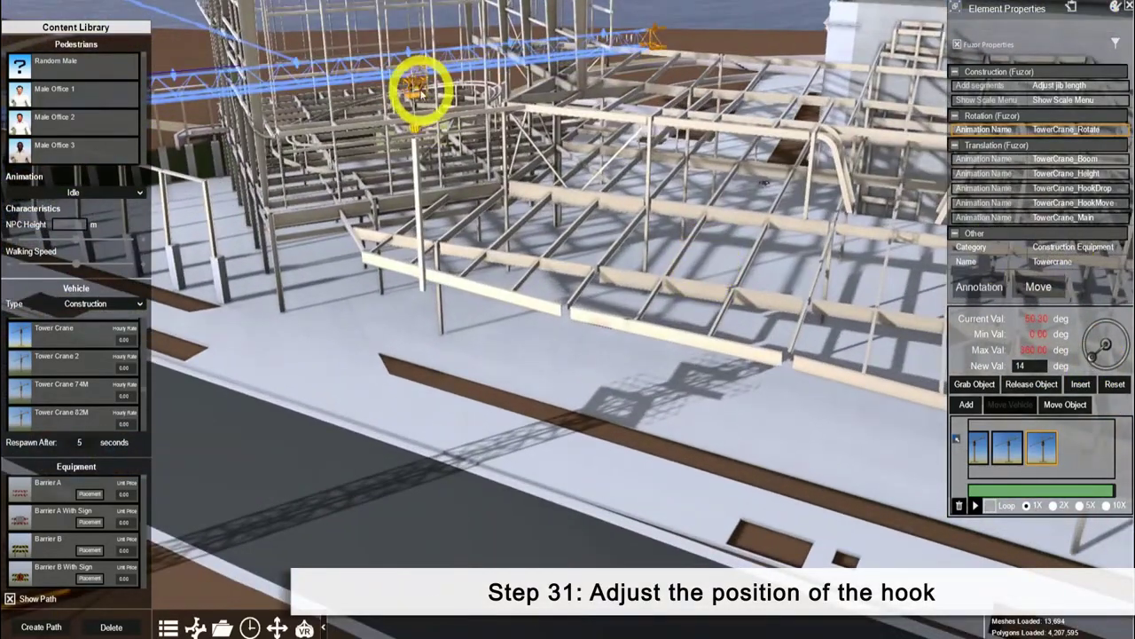
{"action": "left_click", "coordinate": [1073, 203]}
{"action": "left_click_drag", "start_coordinate": [1108, 352], "coordinate": [1086, 351]}
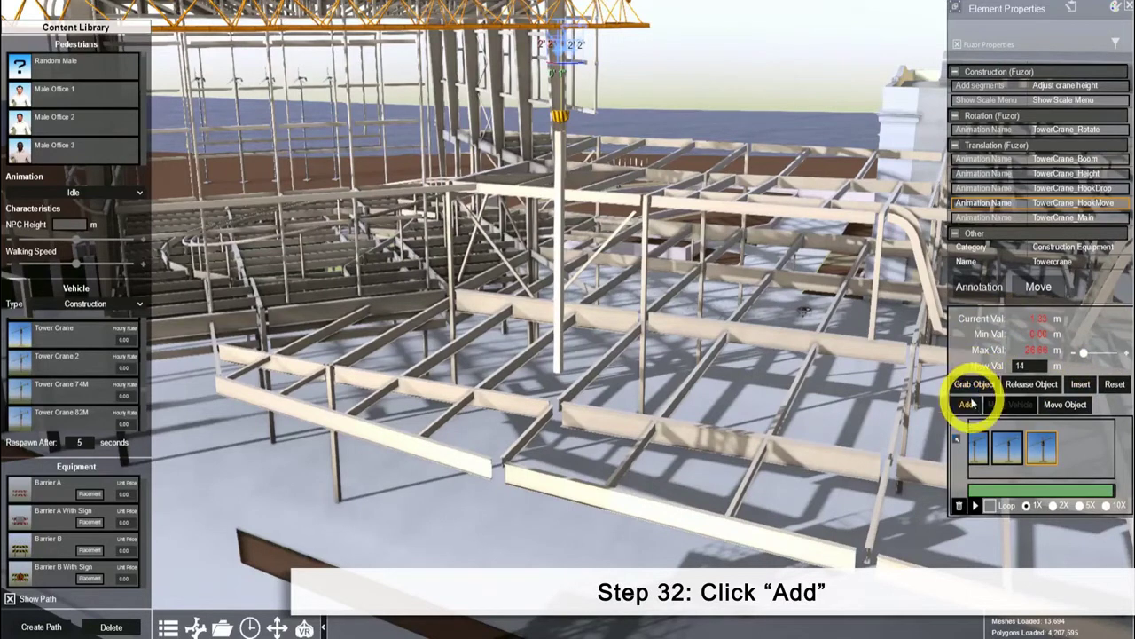
{"action": "left_click", "coordinate": [969, 404]}
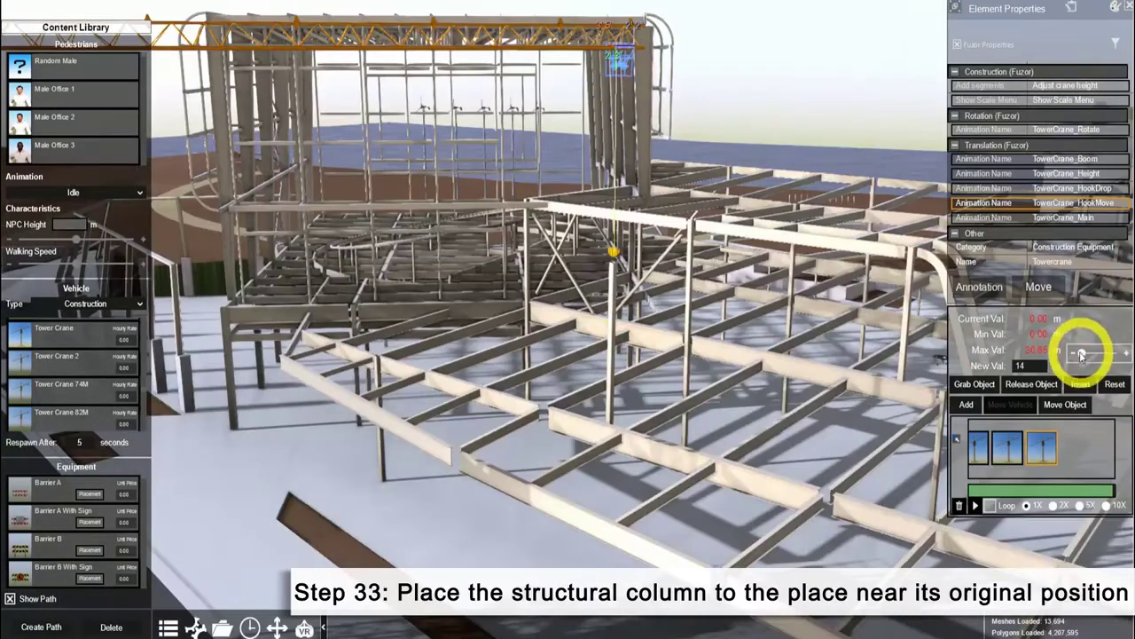
{"action": "left_click_drag", "start_coordinate": [1077, 350], "coordinate": [1092, 347]}
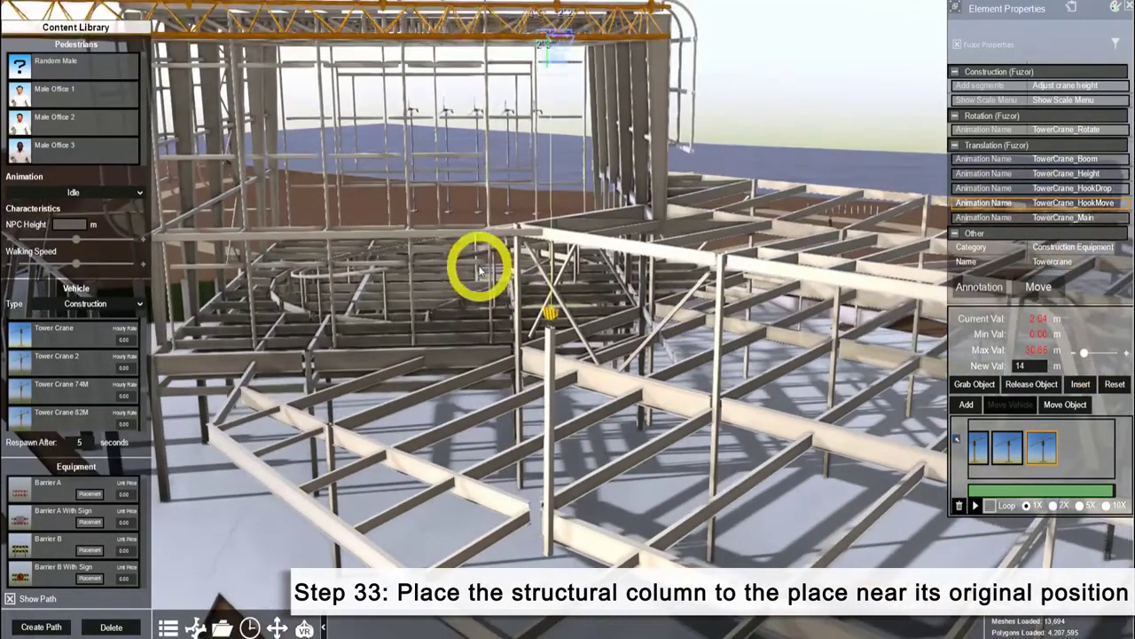
Lower the hanging column into place and record that position as a state.
{"action": "left_click", "coordinate": [527, 35]}
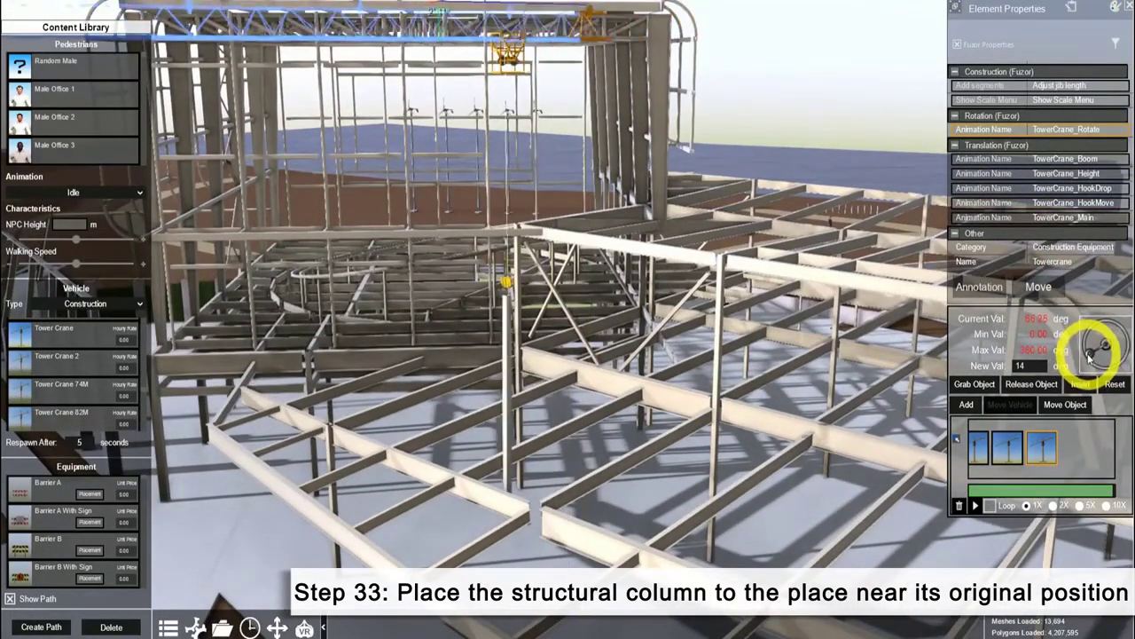
{"action": "left_click", "coordinate": [720, 372]}
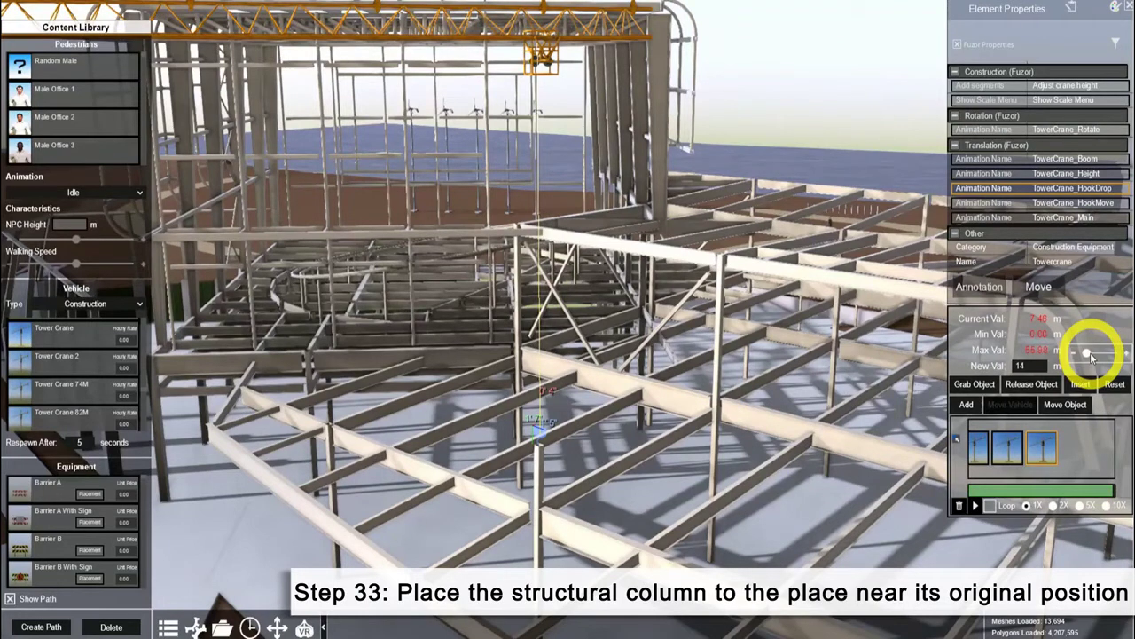
{"action": "left_click_drag", "start_coordinate": [1091, 355], "coordinate": [1092, 353]}
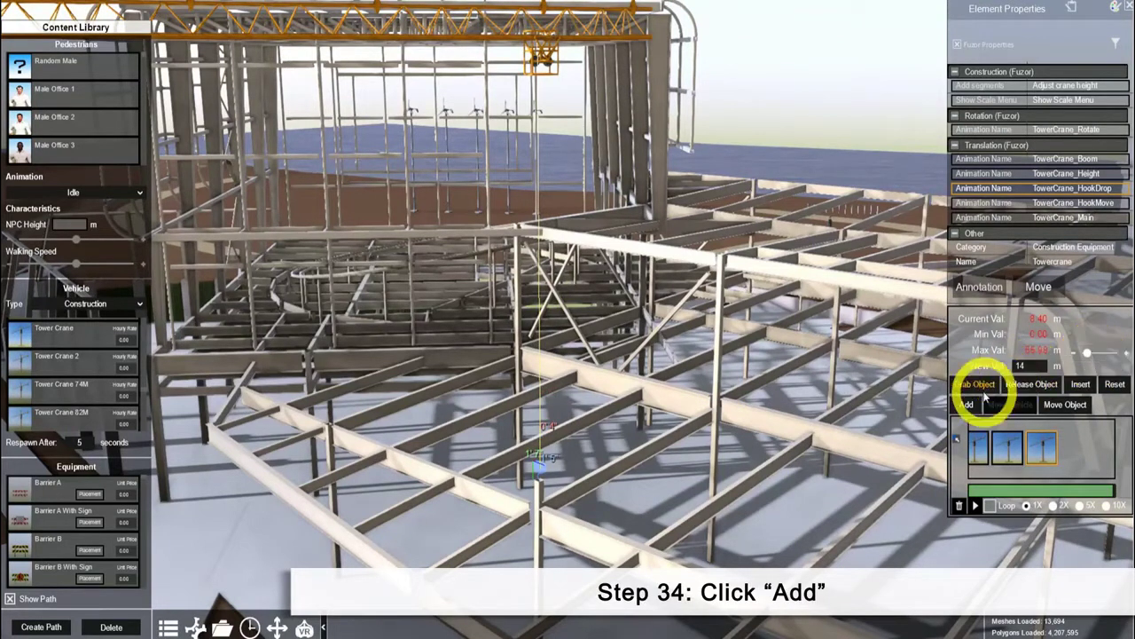
{"action": "left_click", "coordinate": [967, 405]}
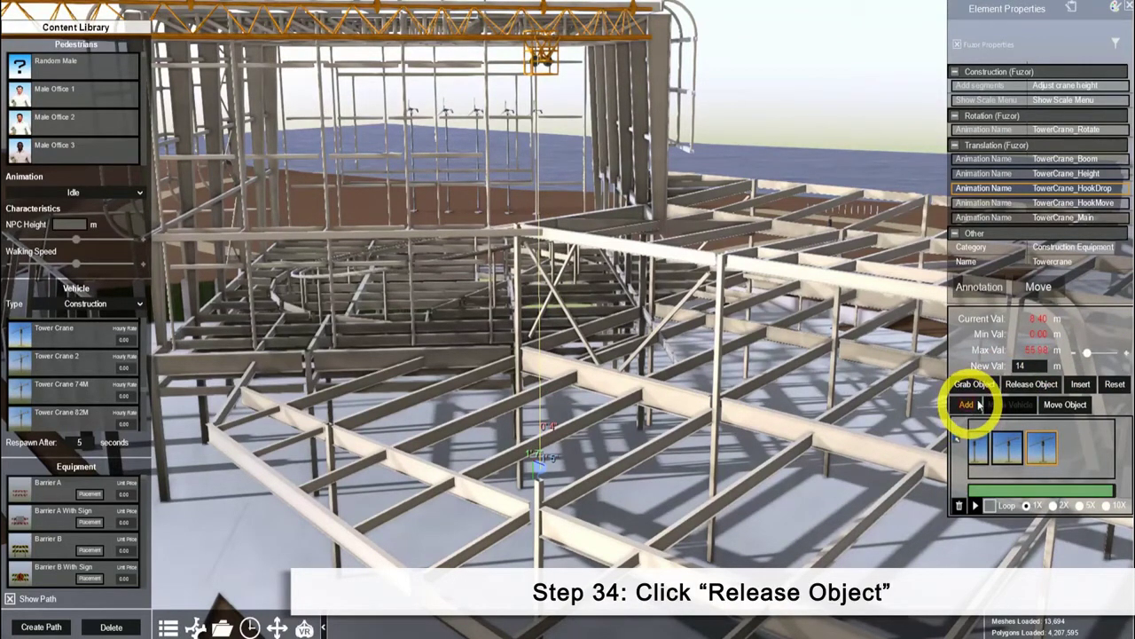
Release the column at its Original drop location and play the crane animation.
{"action": "left_click", "coordinate": [1016, 387]}
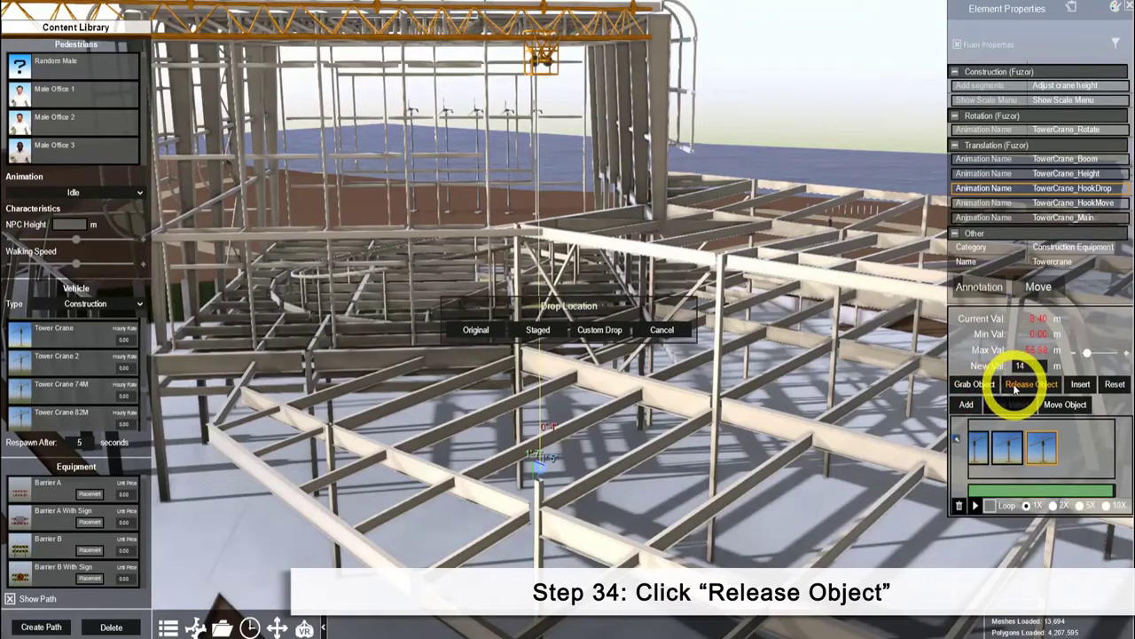
{"action": "left_click", "coordinate": [492, 331]}
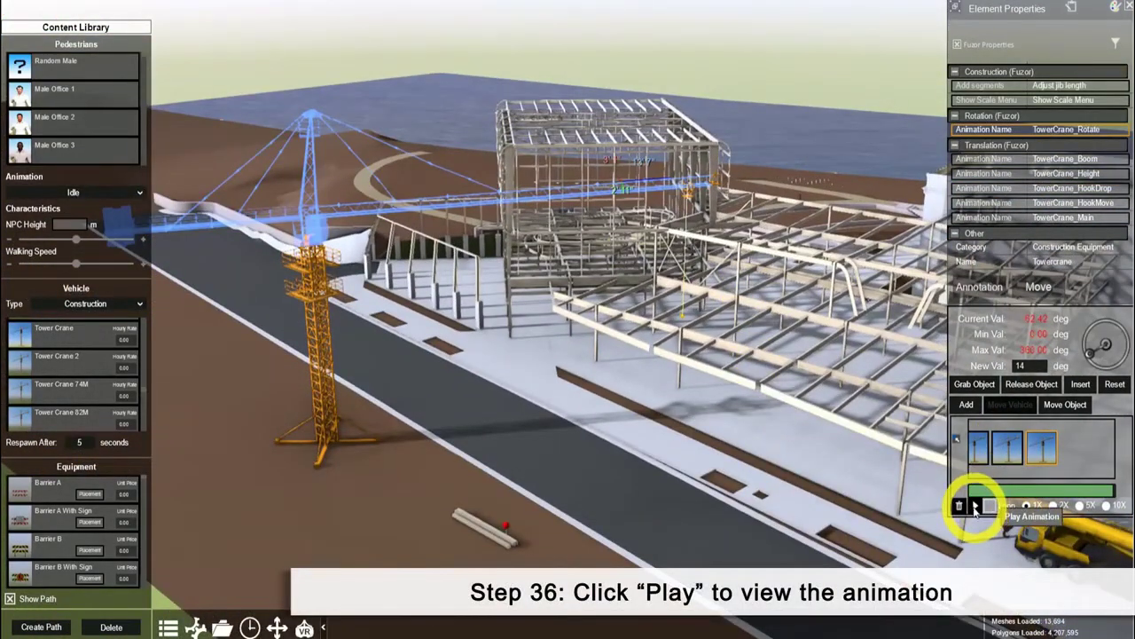
{"action": "left_click", "coordinate": [975, 506]}
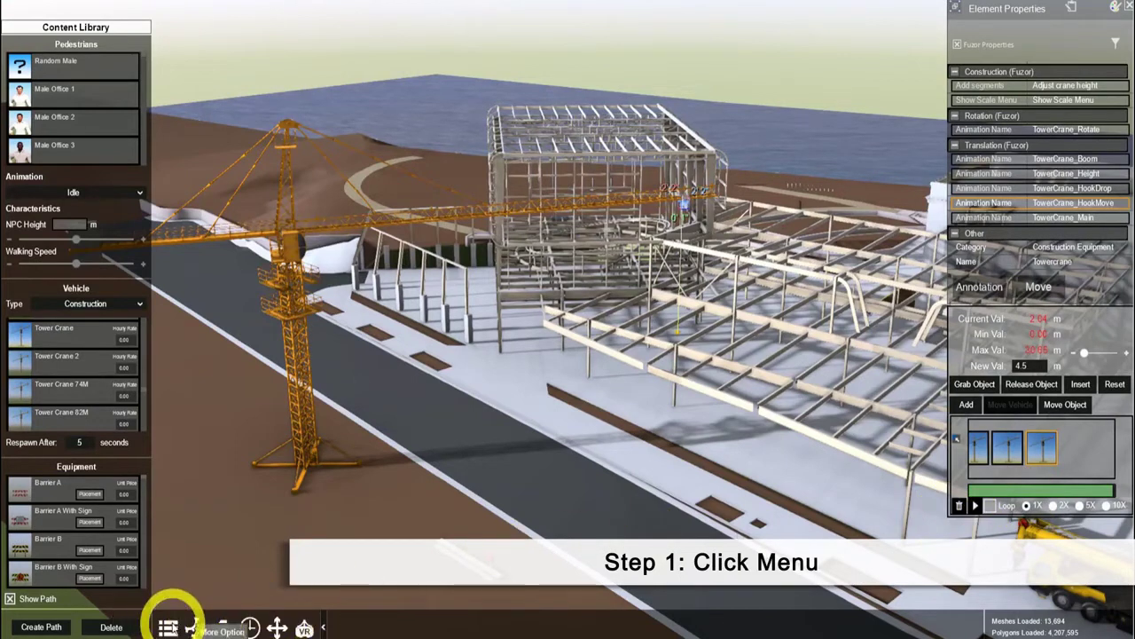
Create New Equipment Task_4 in the 4D Simulation schedule.
{"action": "left_click", "coordinate": [168, 625]}
{"action": "left_click", "coordinate": [24, 490]}
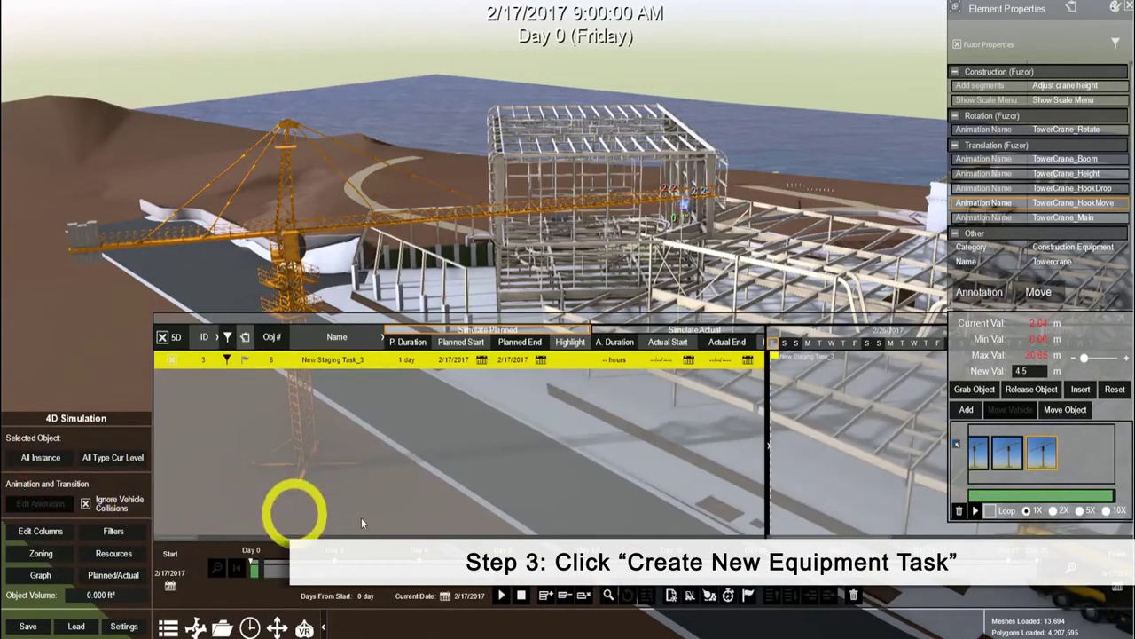
{"action": "left_click", "coordinate": [689, 596]}
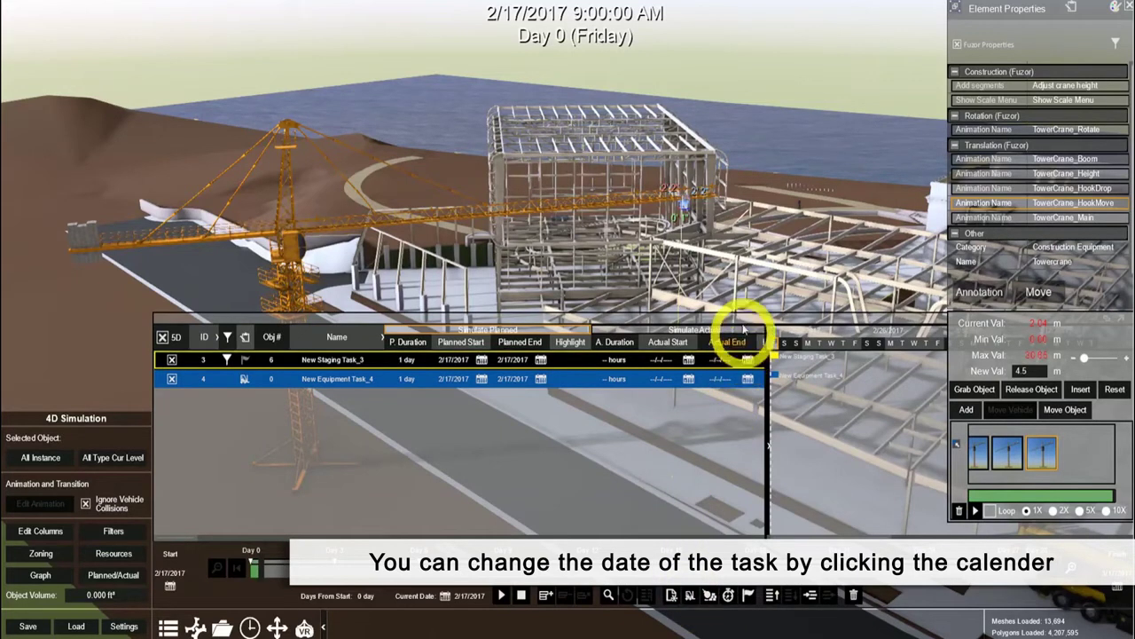
Set the task's planned start and end dates to 2/17/2017.
{"action": "left_click", "coordinate": [482, 380]}
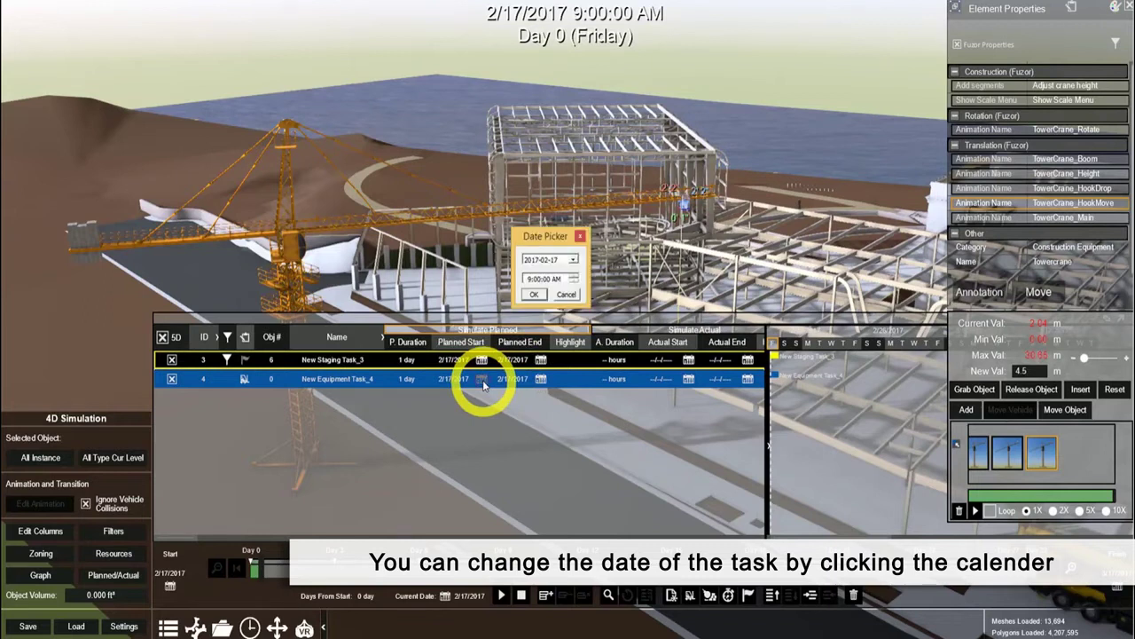
{"action": "left_click", "coordinate": [534, 294]}
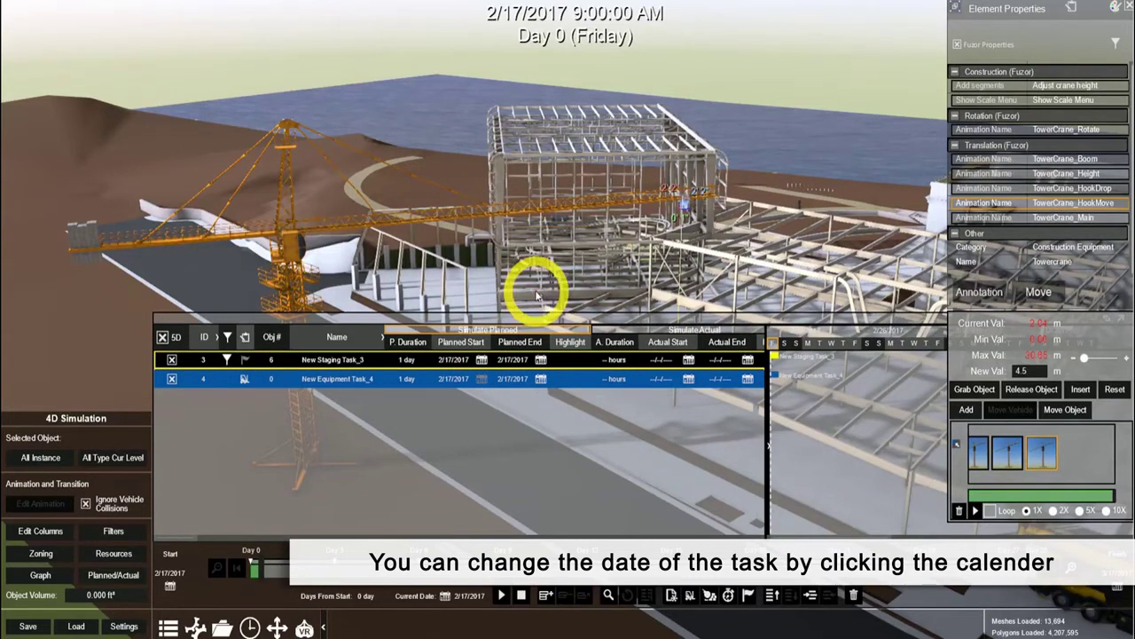
{"action": "left_click", "coordinate": [541, 379]}
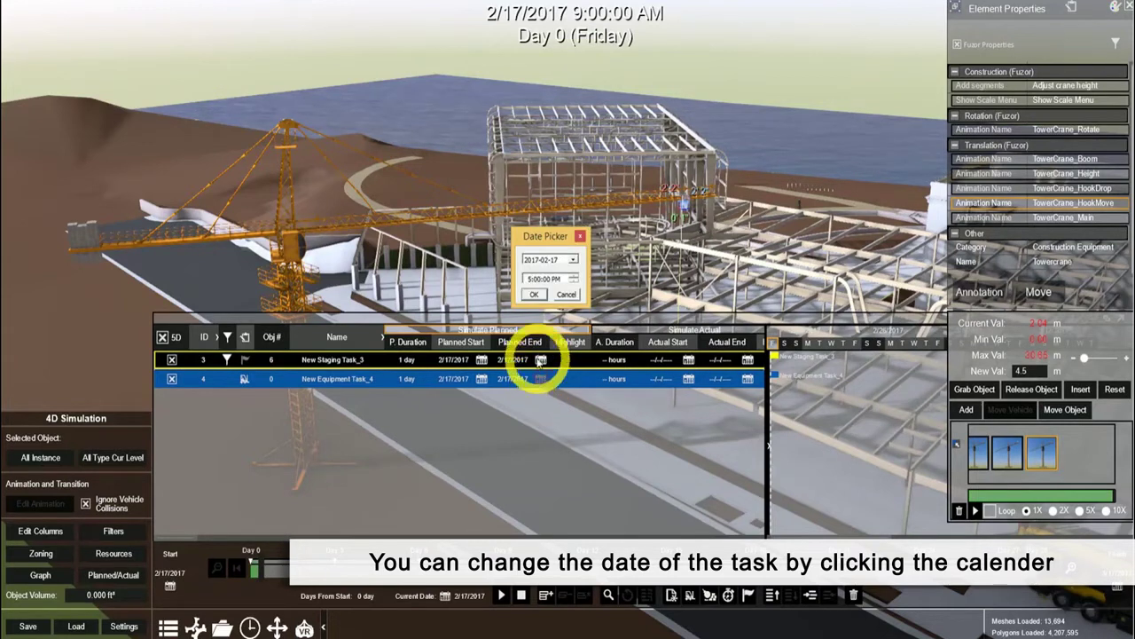
{"action": "left_click", "coordinate": [537, 296]}
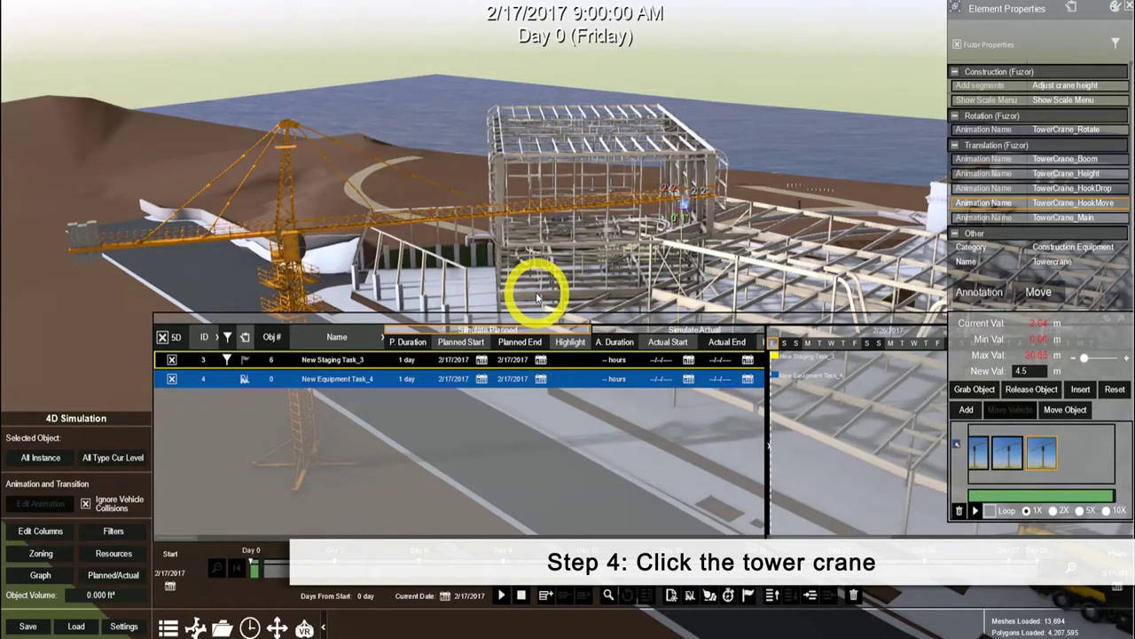
Add the tower crane and its animation to New Equipment Task_4, then scrub ahead to preview.
{"action": "left_click", "coordinate": [298, 235]}
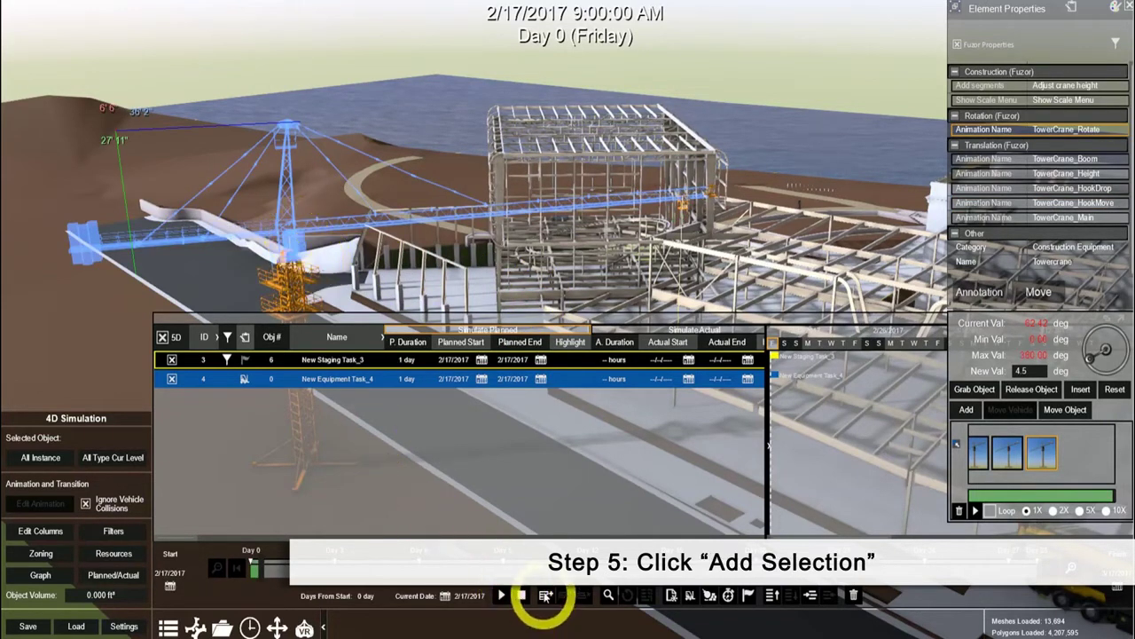
{"action": "left_click", "coordinate": [546, 595]}
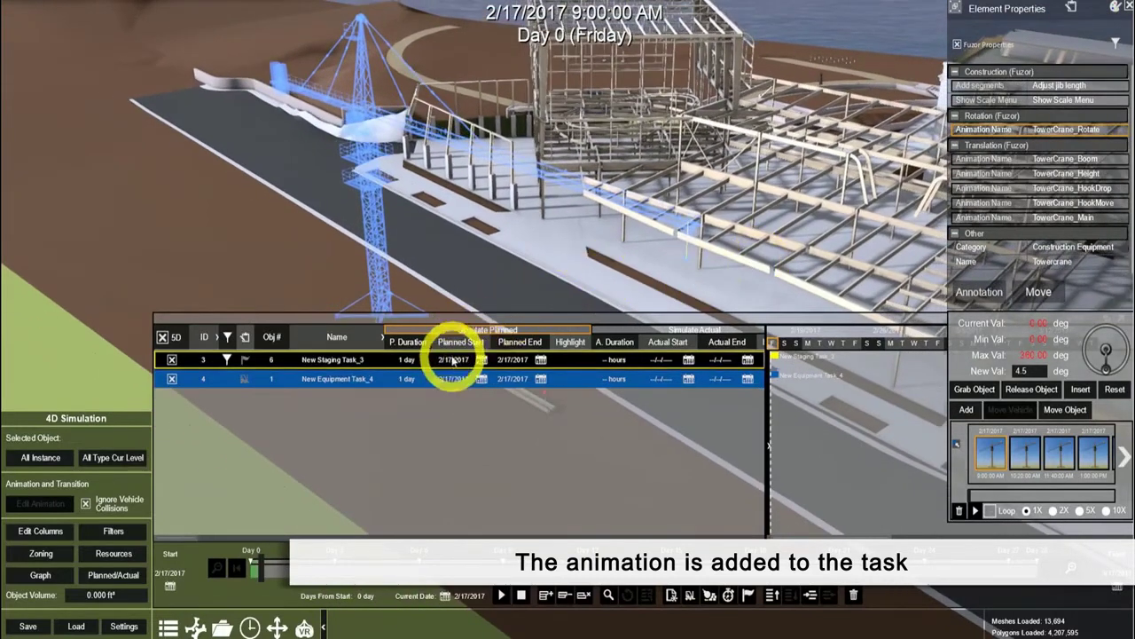
{"action": "left_click", "coordinate": [271, 581]}
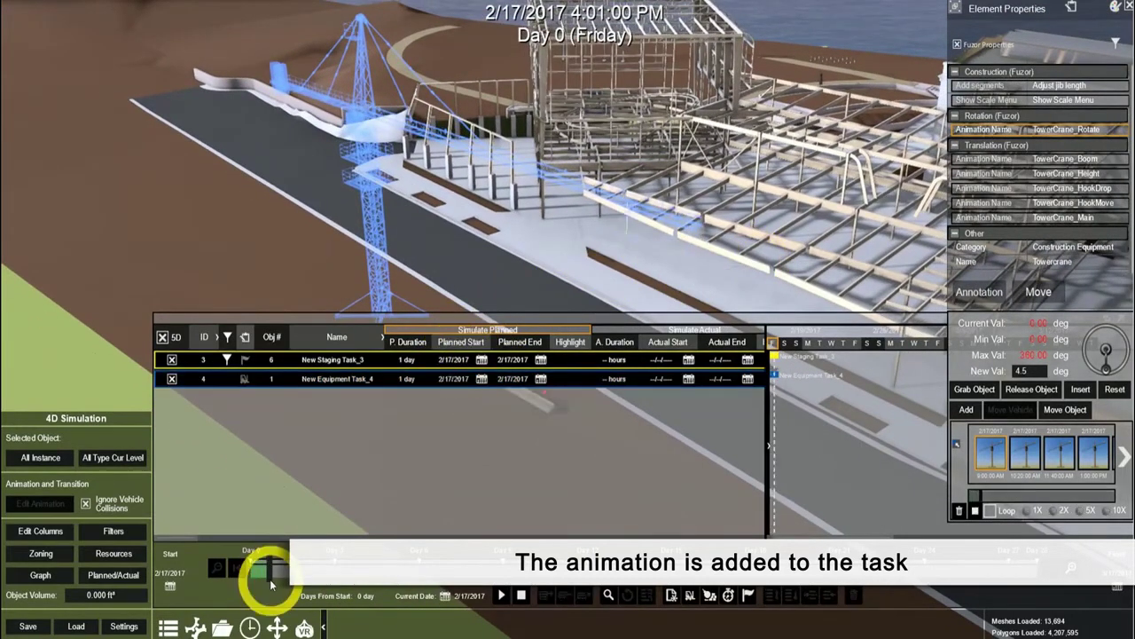